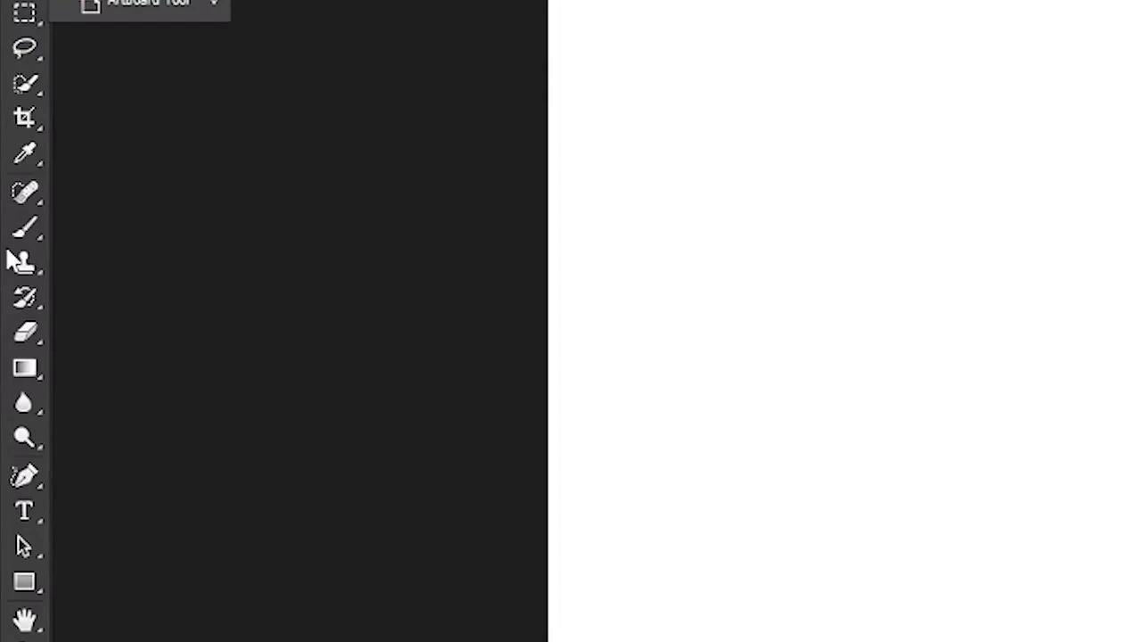
- Select the Brush tool and set it to a hard round tip with 1 px size and 100% hardness
{"action": "right_click", "coordinate": [26, 235]}
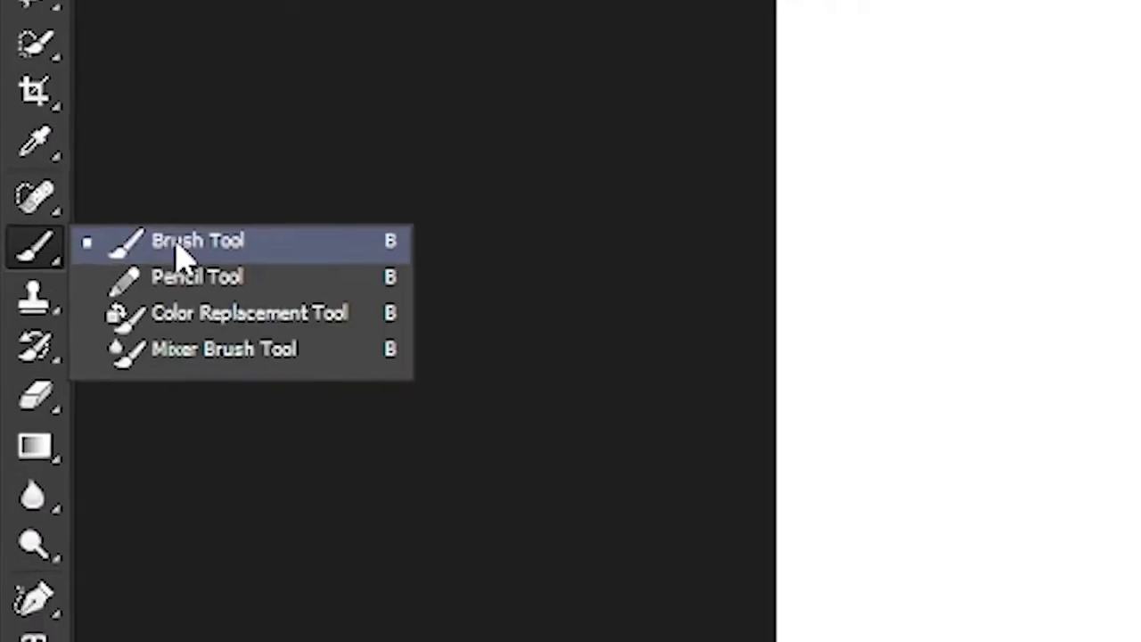
{"action": "left_click", "coordinate": [187, 249]}
{"action": "right_click", "coordinate": [488, 240]}
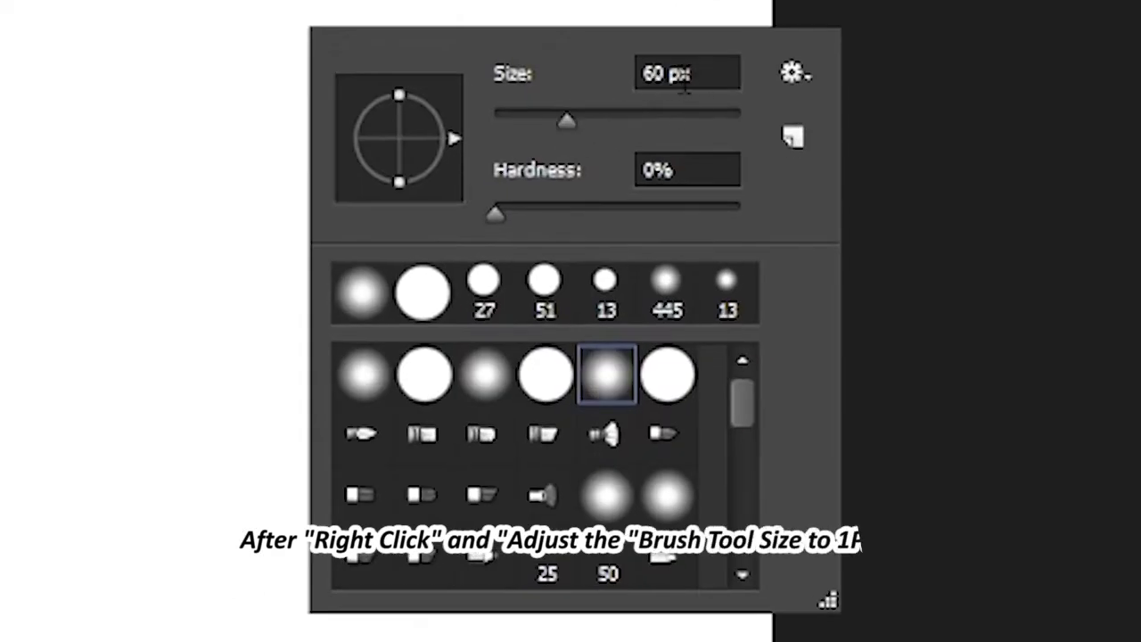
{"action": "left_click_drag", "start_coordinate": [563, 120], "coordinate": [483, 114]}
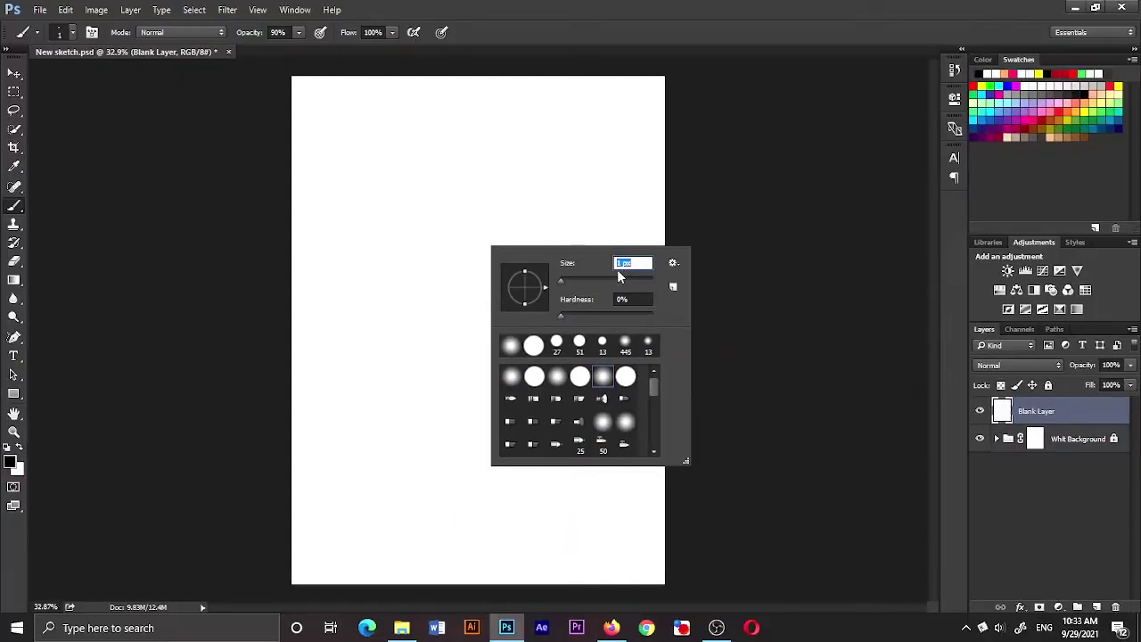
{"action": "left_click", "coordinate": [626, 377]}
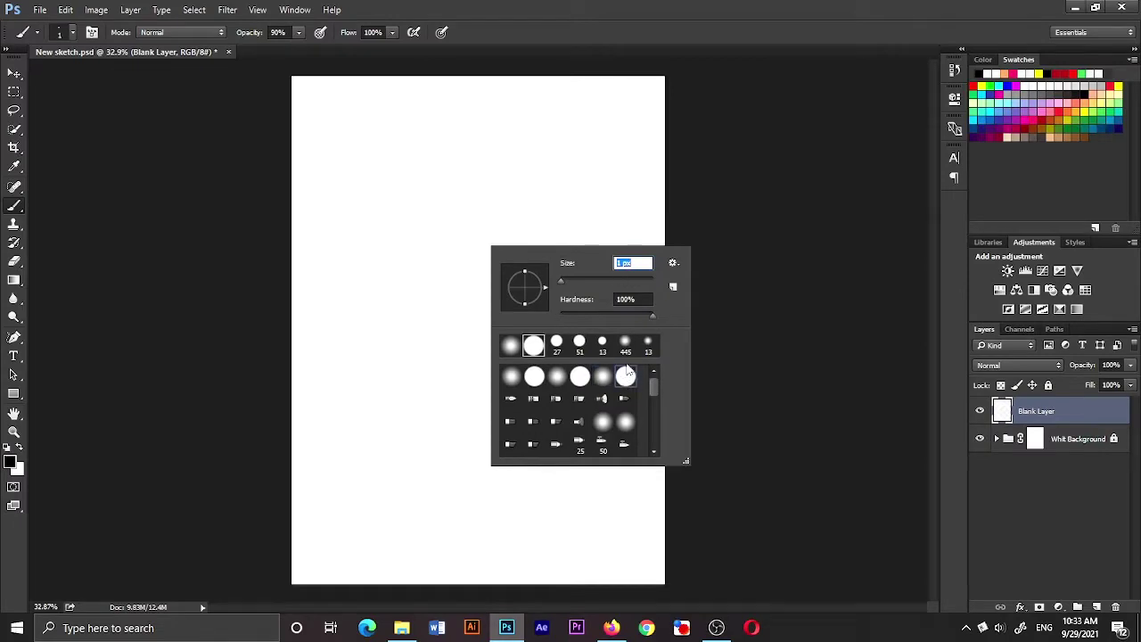
{"action": "left_click", "coordinate": [437, 310]}
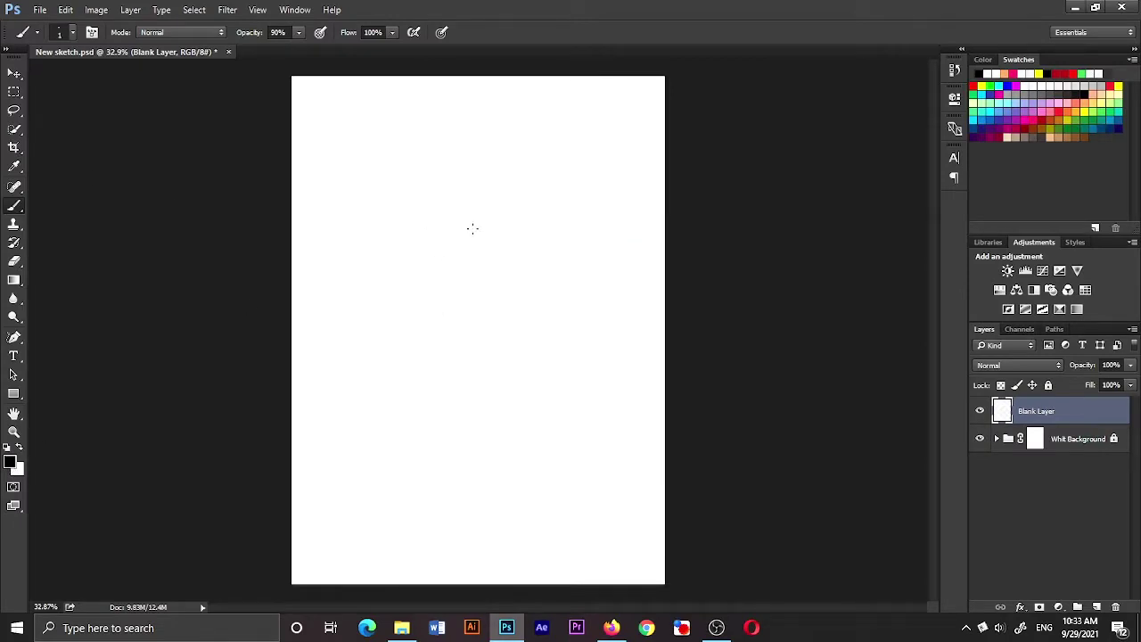
- Sketch the domed outline of the cartoon dog's head with short overlapping strokes on the Blank Layer
{"action": "scroll", "coordinate": [358, 287], "scroll_direction": "up", "scroll_amount": 5}
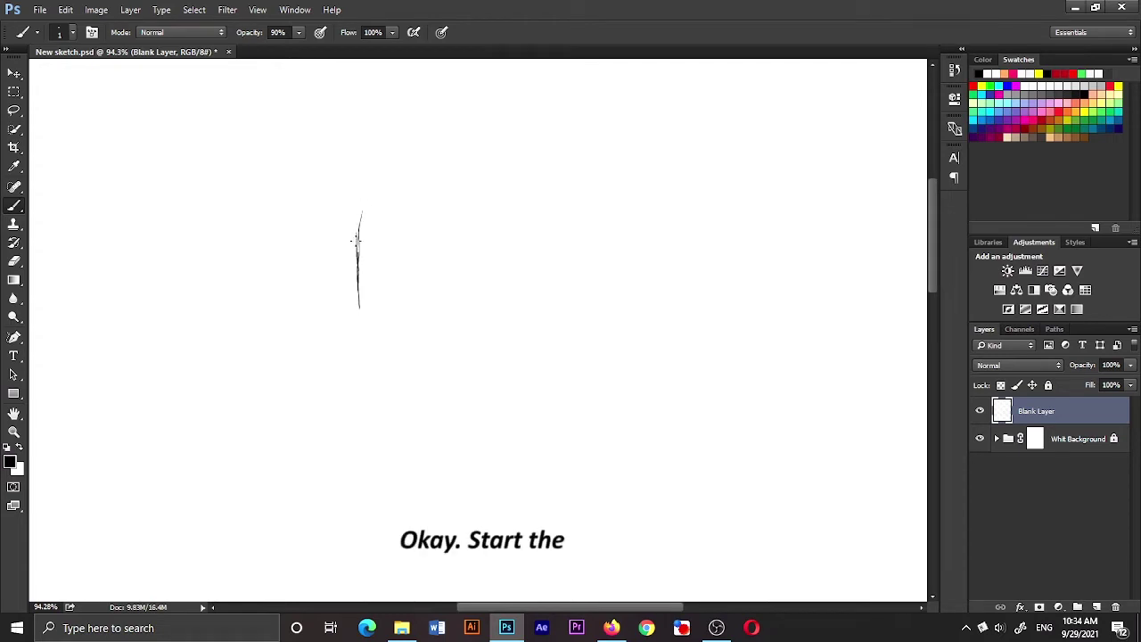
{"action": "left_click_drag", "start_coordinate": [357, 242], "coordinate": [362, 214]}
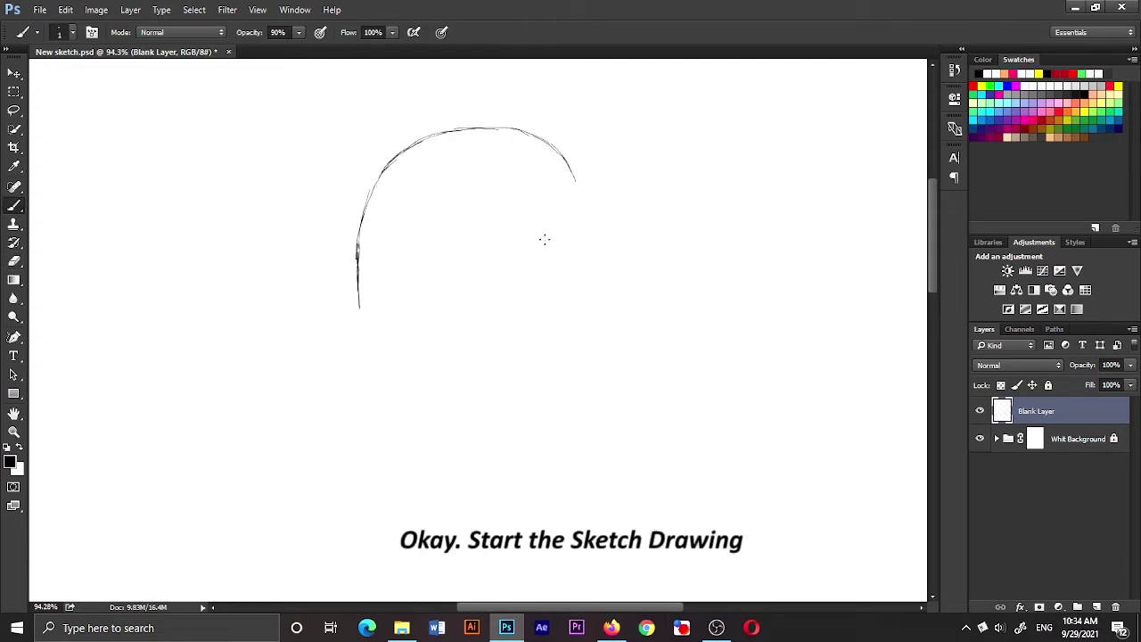
{"action": "key", "text": "ctrl+z"}
{"action": "left_click_drag", "start_coordinate": [573, 177], "coordinate": [590, 233]}
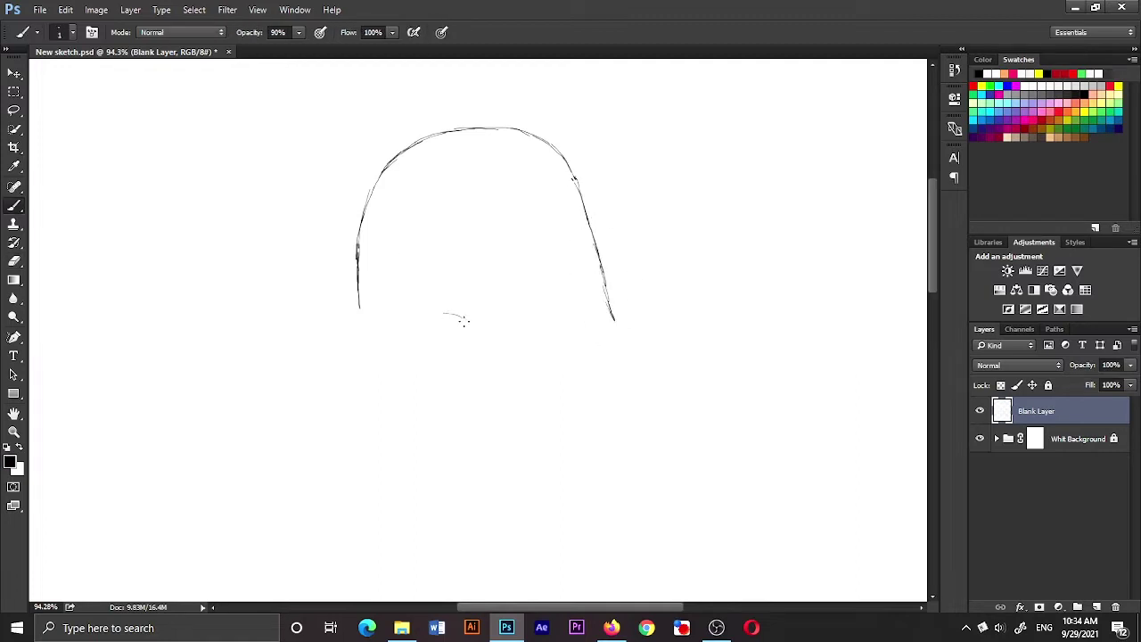
- Sketch the dog's large rounded muzzle with a smiling mouth line, the lower jaw and the cheek
{"action": "mouse_move", "coordinate": [332, 315]}
{"action": "left_mouse_down"}
{"action": "mouse_move", "coordinate": [280, 344]}
{"action": "mouse_move", "coordinate": [249, 420]}
{"action": "mouse_move", "coordinate": [293, 479]}
{"action": "mouse_move", "coordinate": [347, 475]}
{"action": "mouse_move", "coordinate": [335, 404]}
{"action": "mouse_move", "coordinate": [466, 408]}
{"action": "mouse_move", "coordinate": [573, 294]}
{"action": "mouse_move", "coordinate": [584, 318]}
{"action": "left_mouse_up"}
{"action": "mouse_move", "coordinate": [354, 210]}
{"action": "left_mouse_down"}
{"action": "mouse_move", "coordinate": [308, 290]}
{"action": "mouse_move", "coordinate": [274, 219]}
{"action": "left_mouse_up"}
{"action": "left_click_drag", "start_coordinate": [230, 425], "coordinate": [271, 489]}
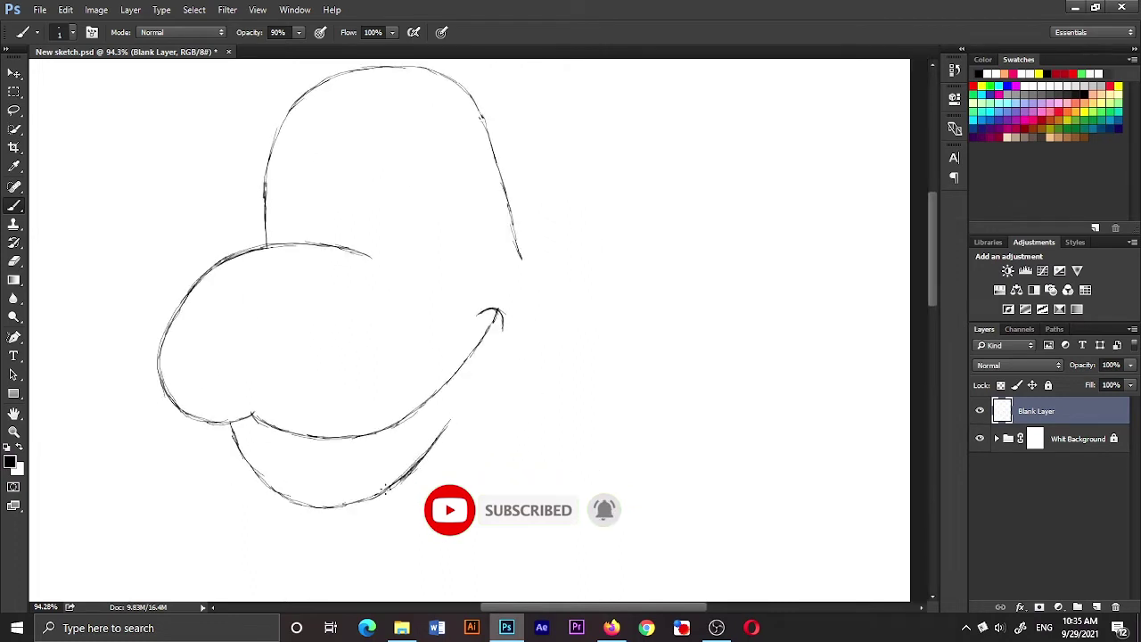
{"action": "mouse_move", "coordinate": [374, 498]}
{"action": "left_mouse_down"}
{"action": "mouse_move", "coordinate": [497, 411]}
{"action": "mouse_move", "coordinate": [520, 258]}
{"action": "left_mouse_up"}
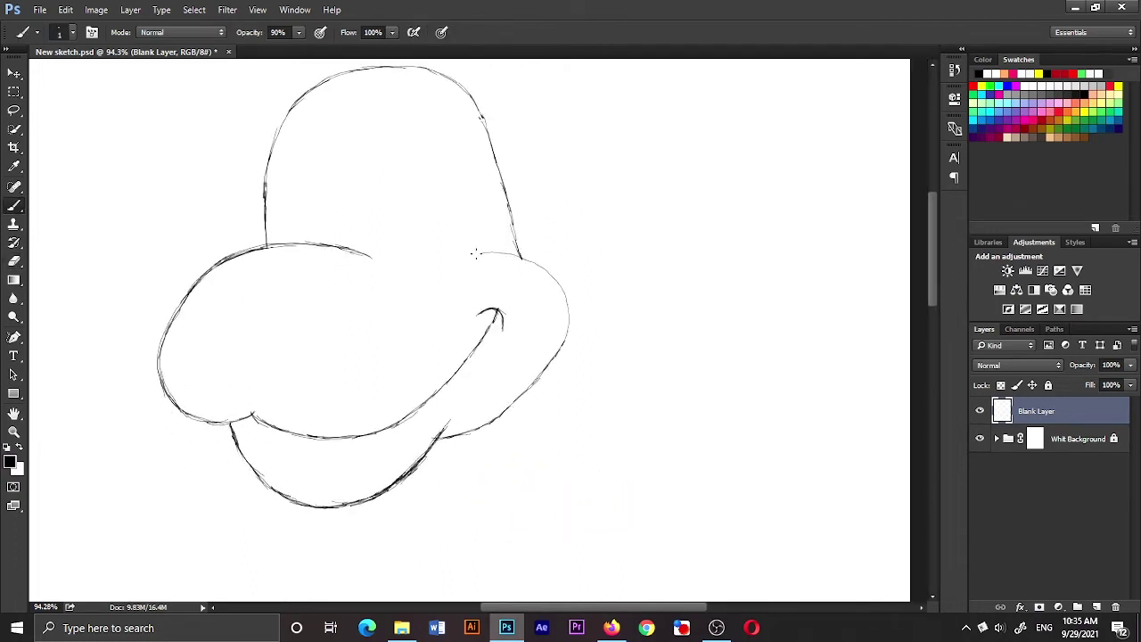
- Sketch two oval eyes with pupils above the muzzle, plus the eyebrows and the inner ear outlines
{"action": "scroll", "coordinate": [547, 364], "scroll_direction": "up", "scroll_amount": 2}
{"action": "left_click_drag", "start_coordinate": [380, 267], "coordinate": [376, 305]}
{"action": "left_click", "coordinate": [400, 333], "text": "alt"}
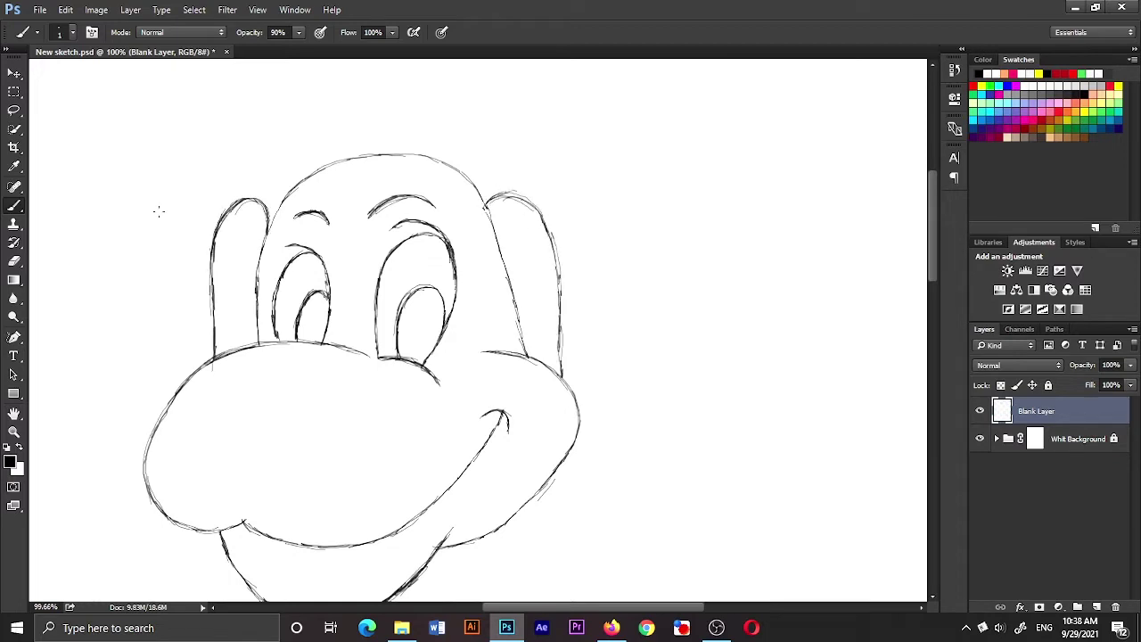
- Sketch the long drooping left ear from the top of the head down beside the jaw
{"action": "left_click_drag", "start_coordinate": [203, 179], "coordinate": [165, 267]}
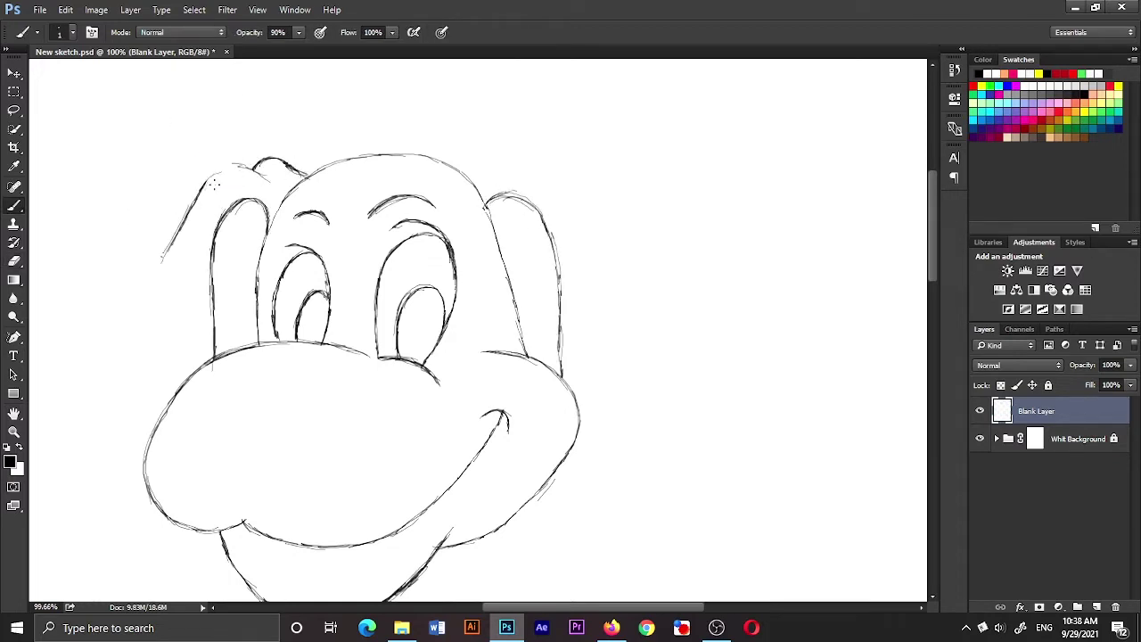
{"action": "left_click_drag", "start_coordinate": [140, 367], "coordinate": [192, 280]}
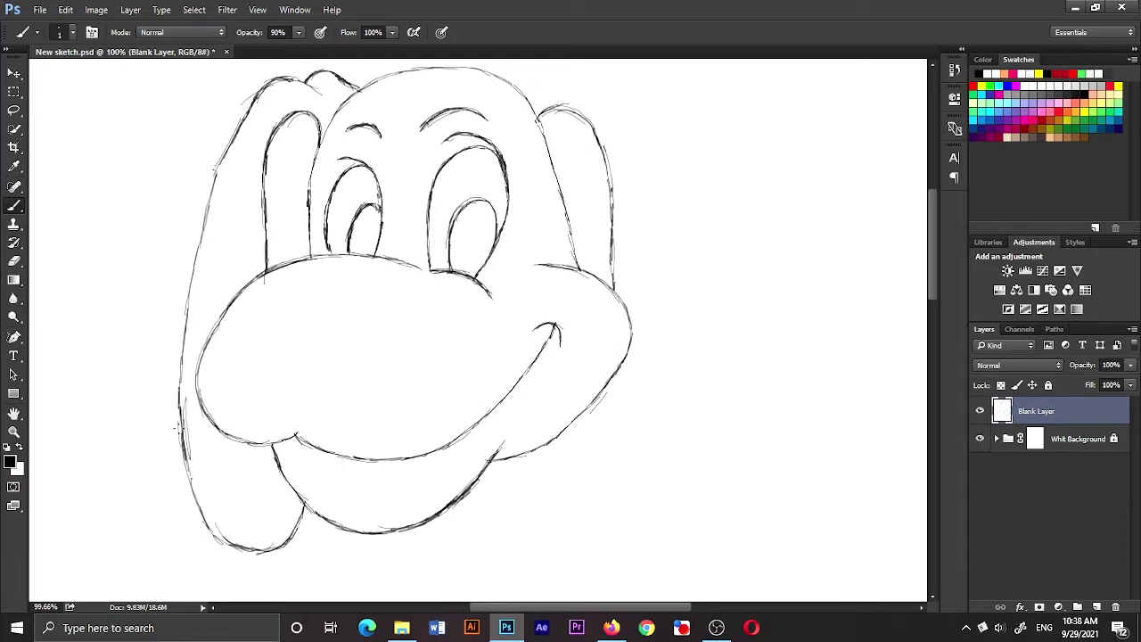
{"action": "left_click_drag", "start_coordinate": [212, 157], "coordinate": [176, 448]}
- Sketch the long drooping right ear, curving from the head down to a rounded tip beside the cheek
{"action": "scroll", "coordinate": [478, 330], "scroll_direction": "down", "scroll_amount": 1}
{"action": "left_click_drag", "start_coordinate": [428, 116], "coordinate": [517, 114]}
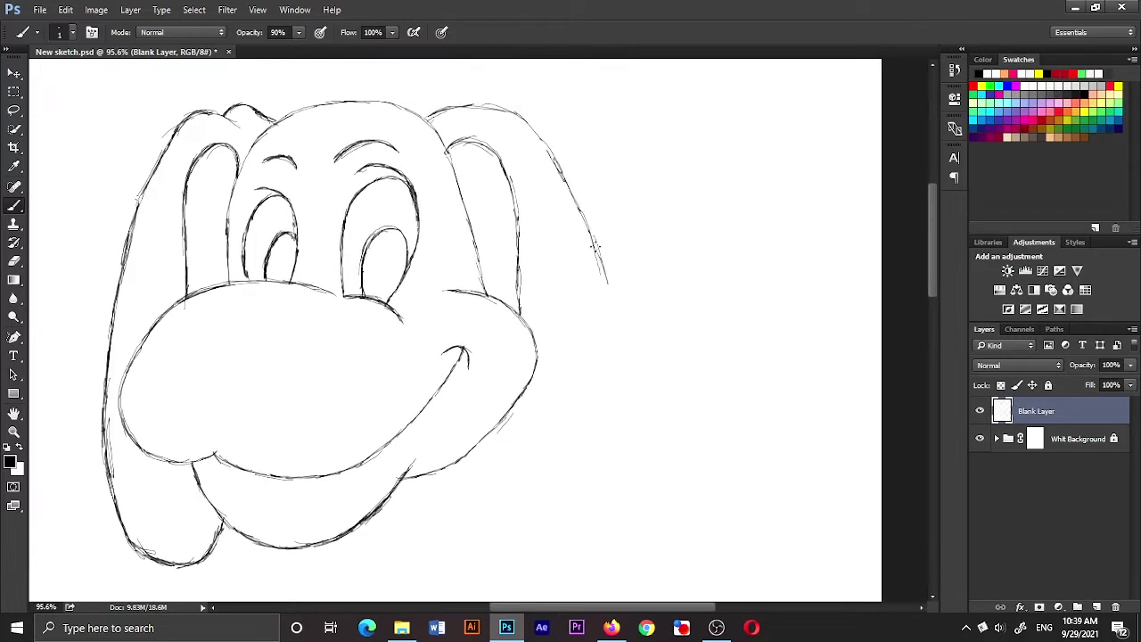
{"action": "left_click_drag", "start_coordinate": [594, 248], "coordinate": [609, 489]}
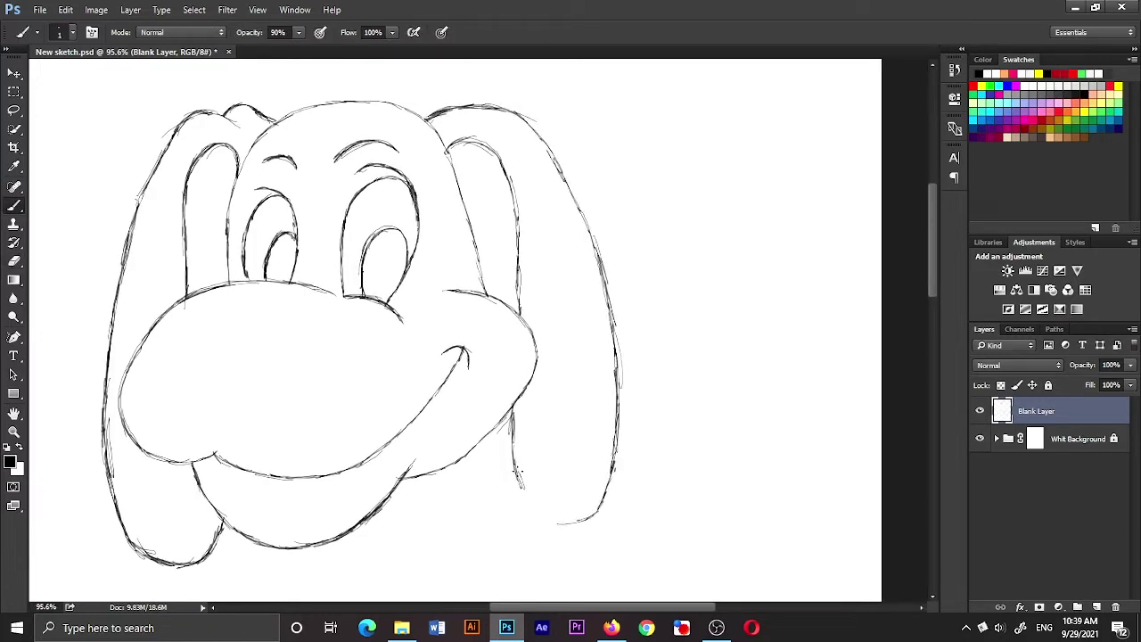
{"action": "mouse_move", "coordinate": [520, 471]}
{"action": "left_mouse_down"}
{"action": "mouse_move", "coordinate": [558, 523]}
{"action": "mouse_move", "coordinate": [590, 519]}
{"action": "left_mouse_up"}
- Draw the oval nose with an inner highlight shape and add small whisker dots on both sides of the muzzle
{"action": "scroll", "coordinate": [472, 256], "scroll_direction": "left", "scroll_amount": 3}
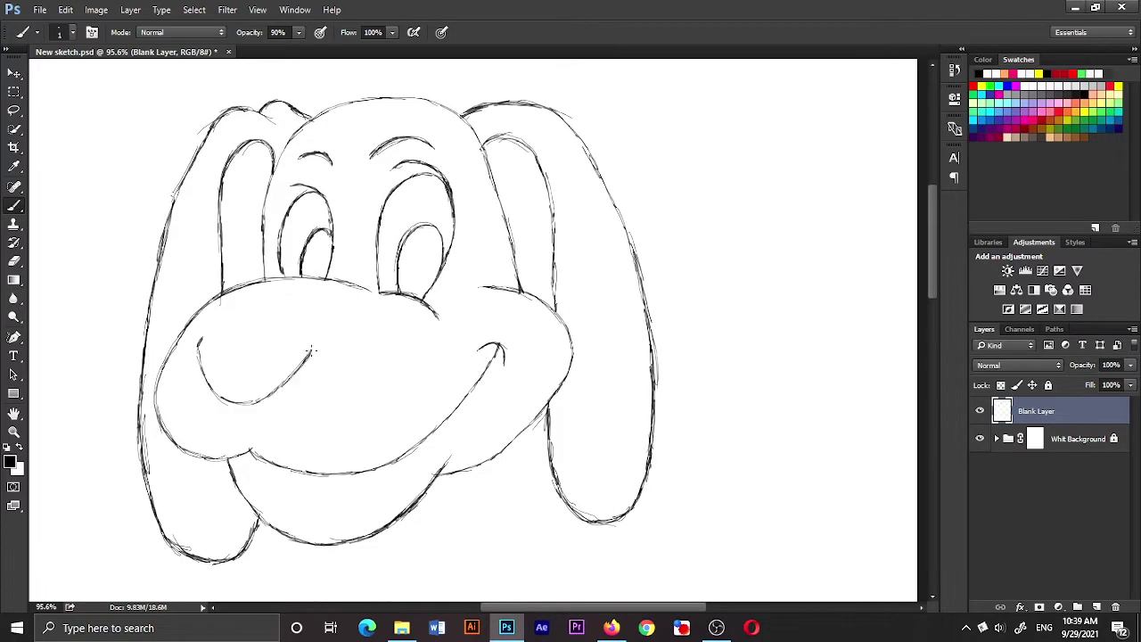
{"action": "mouse_move", "coordinate": [243, 317]}
{"action": "left_mouse_down"}
{"action": "mouse_move", "coordinate": [211, 330]}
{"action": "mouse_move", "coordinate": [288, 313]}
{"action": "mouse_move", "coordinate": [310, 322]}
{"action": "mouse_move", "coordinate": [223, 401]}
{"action": "left_mouse_up"}
{"action": "mouse_move", "coordinate": [209, 337]}
{"action": "left_mouse_down"}
{"action": "mouse_move", "coordinate": [222, 364]}
{"action": "mouse_move", "coordinate": [283, 331]}
{"action": "mouse_move", "coordinate": [287, 367]}
{"action": "left_mouse_up"}
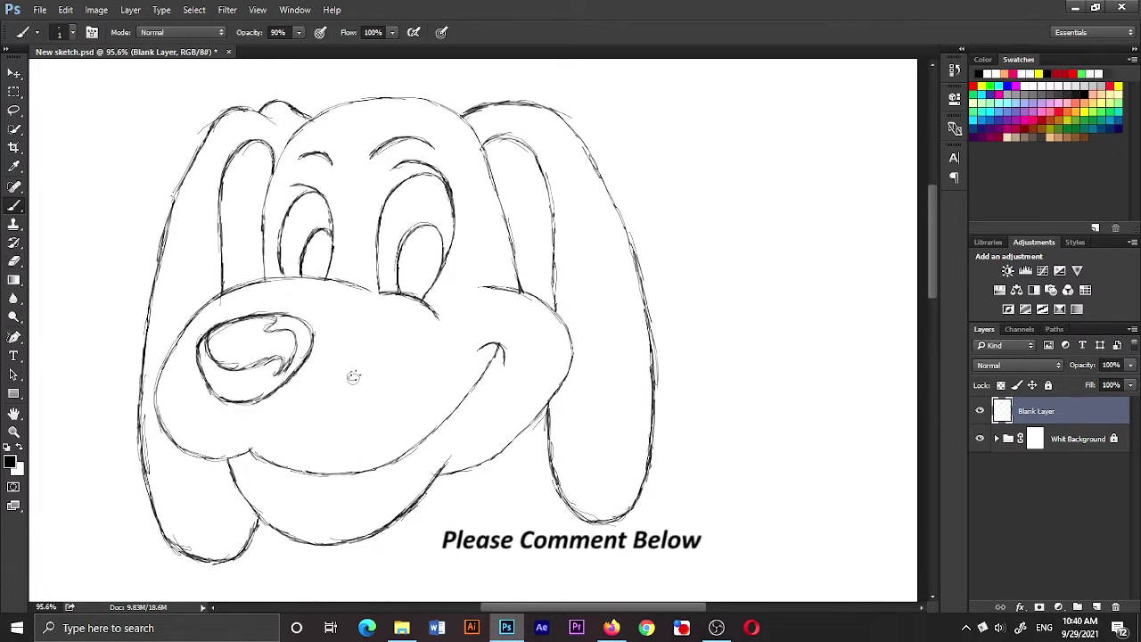
{"action": "left_click", "coordinate": [184, 410]}
- Sketch the neck under the chin and the shirt's left shoulder, continuing down to the outer edge of the sleeve
{"action": "scroll", "coordinate": [481, 325], "scroll_direction": "down", "scroll_amount": 3}
{"action": "scroll", "coordinate": [481, 325], "scroll_direction": "down", "scroll_amount": 1}
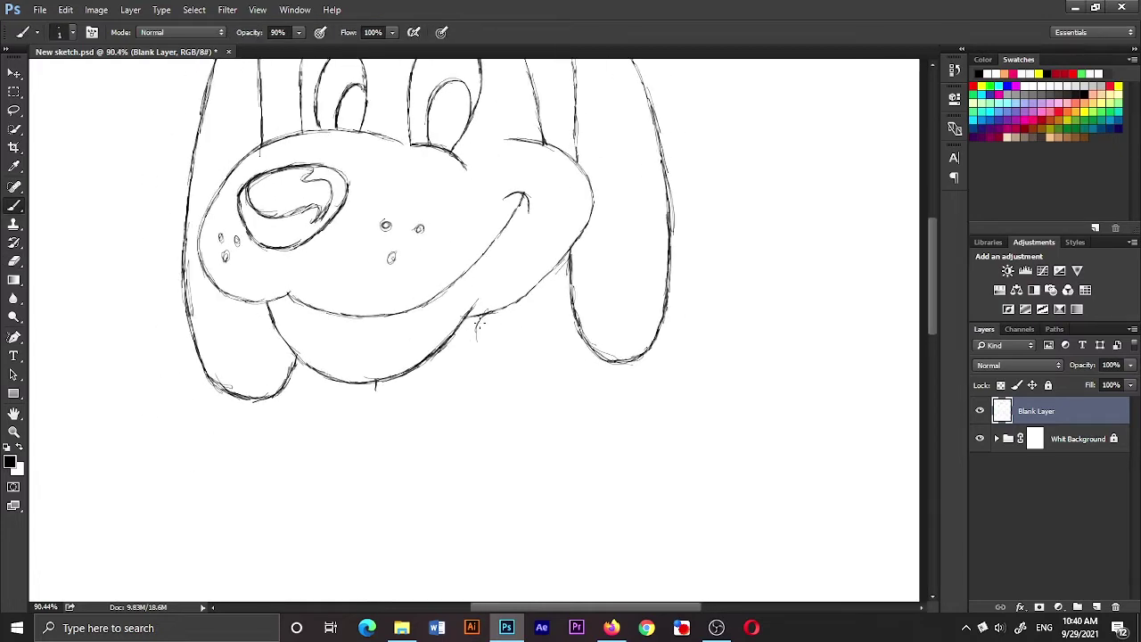
{"action": "scroll", "coordinate": [285, 433], "scroll_direction": "down", "scroll_amount": 3}
{"action": "mouse_move", "coordinate": [394, 337]}
{"action": "left_mouse_down"}
{"action": "mouse_move", "coordinate": [344, 403]}
{"action": "mouse_move", "coordinate": [361, 425]}
{"action": "left_mouse_up"}
{"action": "key", "text": "Tab"}
{"action": "scroll", "coordinate": [360, 425], "scroll_direction": "down", "scroll_amount": 1}
{"action": "left_click_drag", "start_coordinate": [310, 405], "coordinate": [323, 422]}
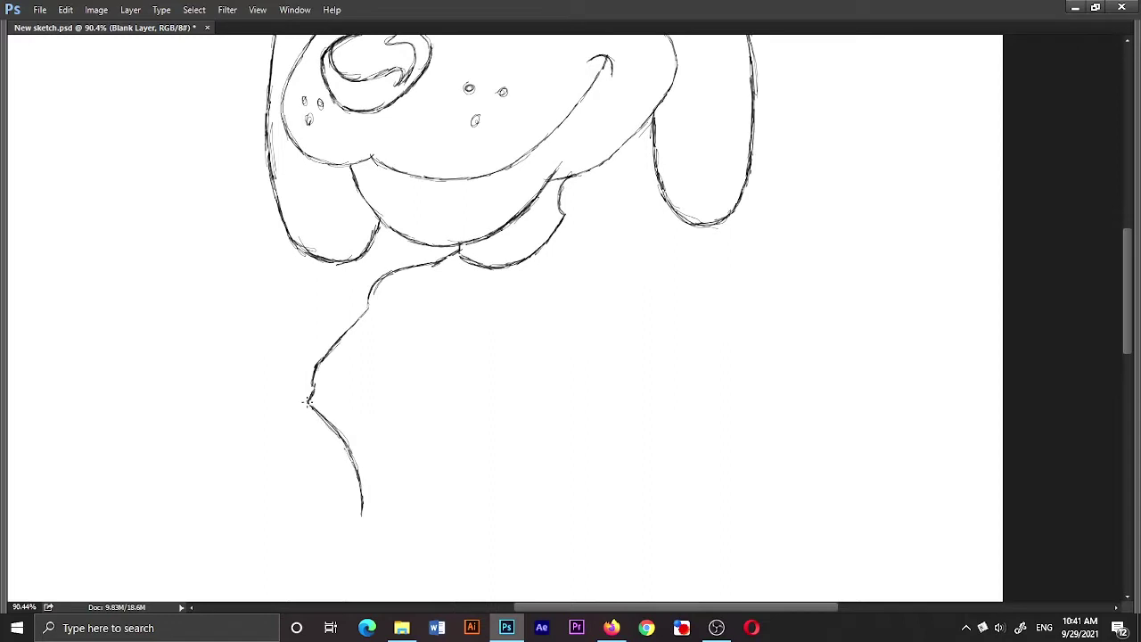
- Complete the left sleeve with a curved cuff line and a vertical armpit line
{"action": "scroll", "coordinate": [398, 388], "scroll_direction": "down", "scroll_amount": 1}
{"action": "left_click_drag", "start_coordinate": [306, 380], "coordinate": [374, 447]}
{"action": "scroll", "coordinate": [392, 267], "scroll_direction": "down", "scroll_amount": 3}
{"action": "left_click_drag", "start_coordinate": [394, 256], "coordinate": [390, 355]}
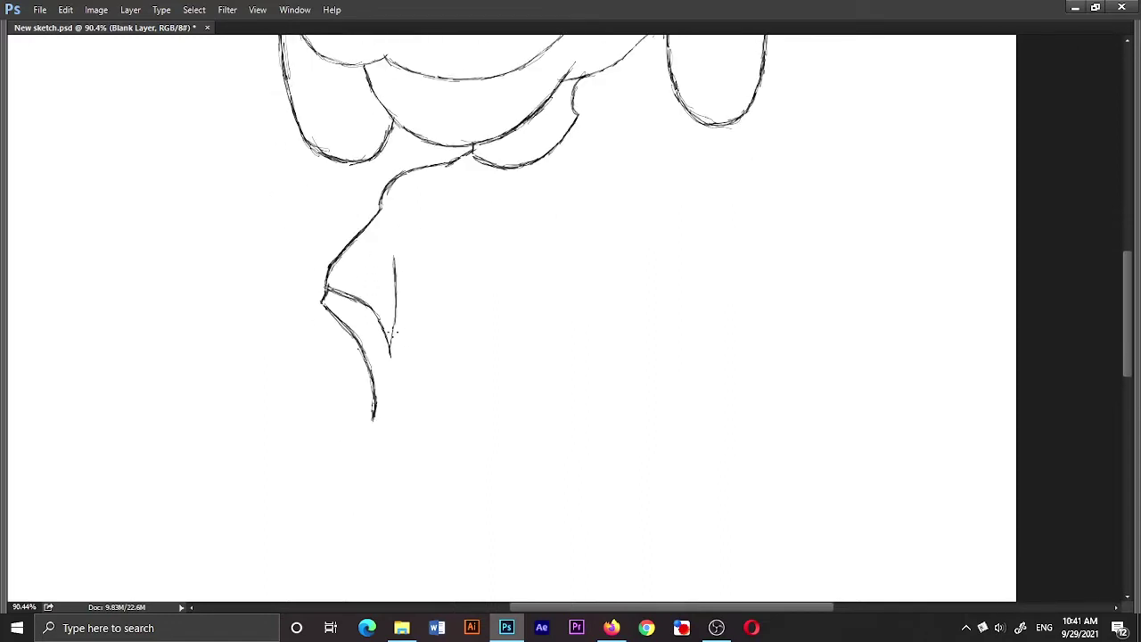
- Sketch the left side of the shirt down to a rounded lower corner with a curved fold line
{"action": "scroll", "coordinate": [364, 437], "scroll_direction": "down", "scroll_amount": 4}
{"action": "left_click_drag", "start_coordinate": [390, 298], "coordinate": [344, 471]}
{"action": "left_click_drag", "start_coordinate": [381, 340], "coordinate": [344, 470]}
{"action": "scroll", "coordinate": [349, 407], "scroll_direction": "down", "scroll_amount": 1}
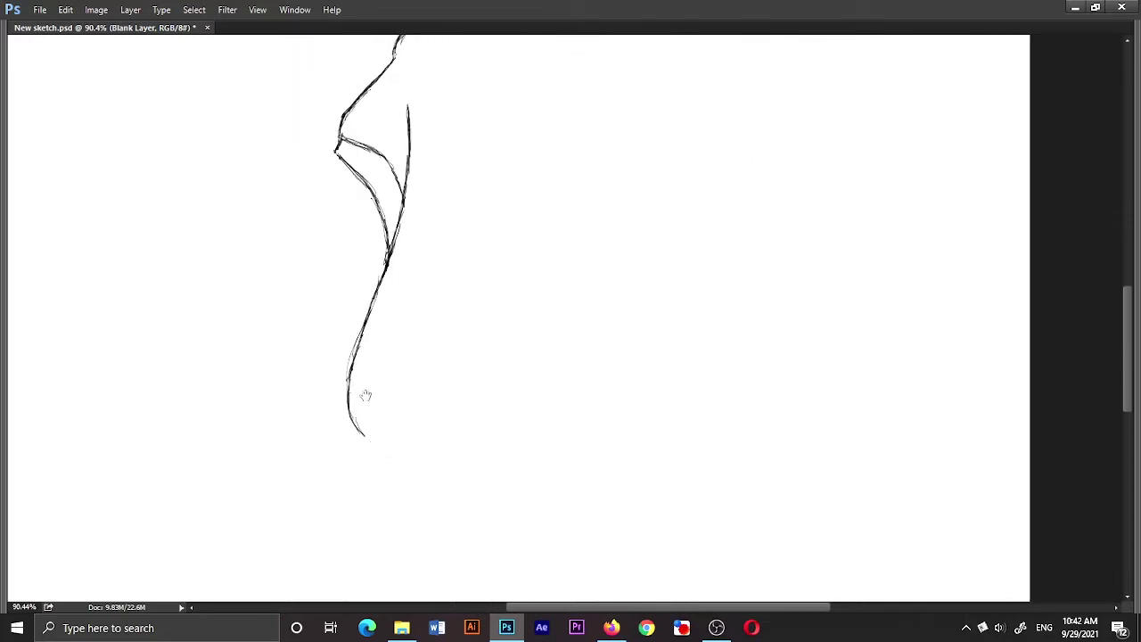
{"action": "left_click_drag", "start_coordinate": [366, 395], "coordinate": [314, 380]}
{"action": "left_click_drag", "start_coordinate": [310, 424], "coordinate": [348, 443]}
- Draw the shirt's curved neckline band, the right shoulder and the right sleeve with its cuff
{"action": "scroll", "coordinate": [378, 352], "scroll_direction": "up", "scroll_amount": 8}
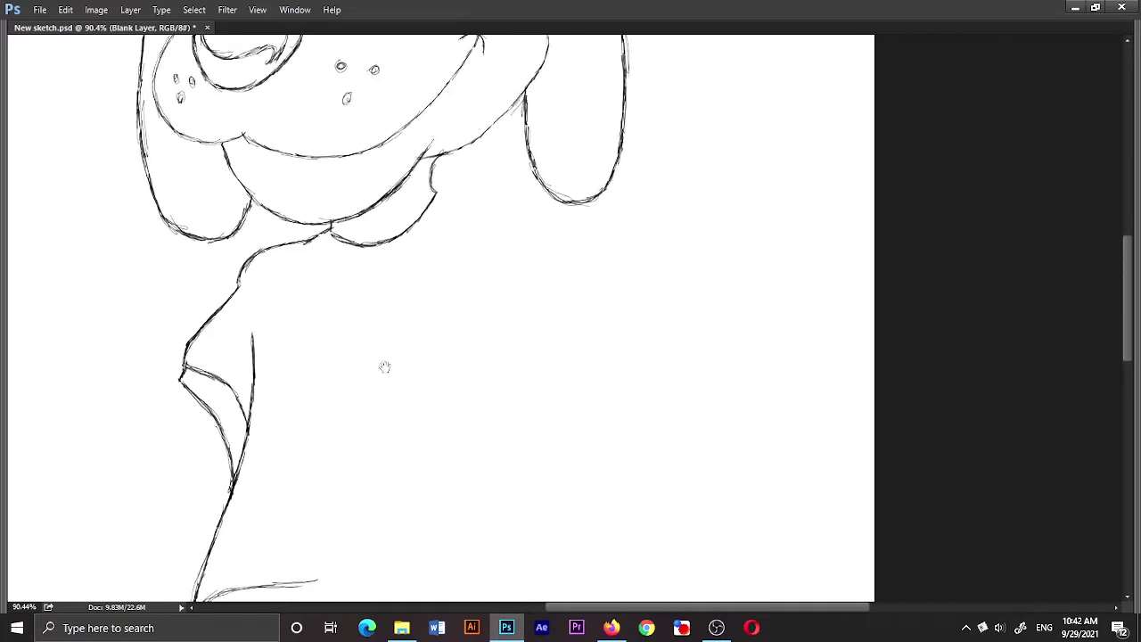
{"action": "left_click_drag", "start_coordinate": [274, 318], "coordinate": [348, 349]}
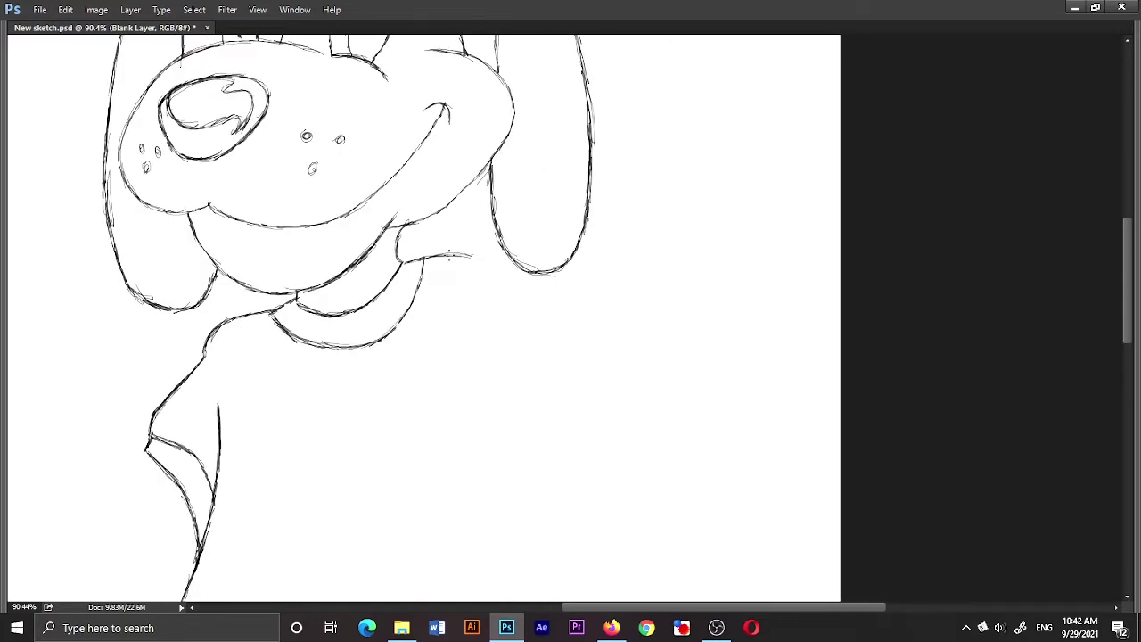
{"action": "left_click_drag", "start_coordinate": [602, 311], "coordinate": [587, 310]}
{"action": "left_click_drag", "start_coordinate": [489, 419], "coordinate": [584, 312]}
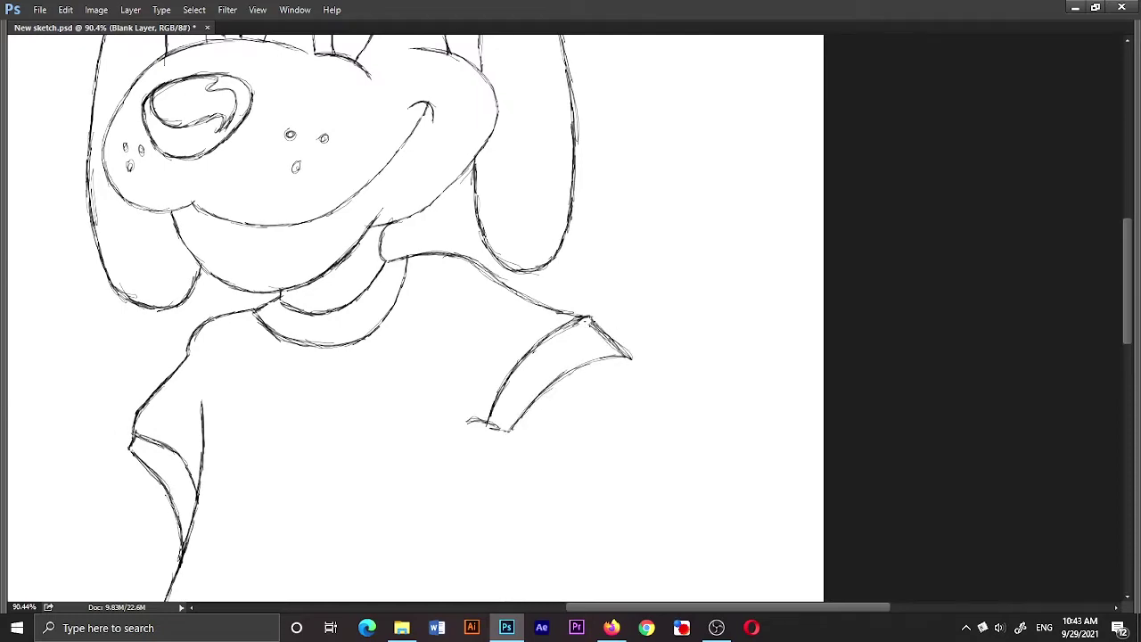
- Sketch the right arm bending down from the sleeve, ending in a closed hand with finger bumps at the hip
{"action": "scroll", "coordinate": [419, 321], "scroll_direction": "down", "scroll_amount": 2}
{"action": "left_click_drag", "start_coordinate": [419, 267], "coordinate": [408, 365]}
{"action": "scroll", "coordinate": [418, 320], "scroll_direction": "down", "scroll_amount": 2}
{"action": "left_click_drag", "start_coordinate": [450, 308], "coordinate": [439, 388]}
{"action": "left_click_drag", "start_coordinate": [439, 343], "coordinate": [387, 389]}
{"action": "scroll", "coordinate": [418, 321], "scroll_direction": "down", "scroll_amount": 2}
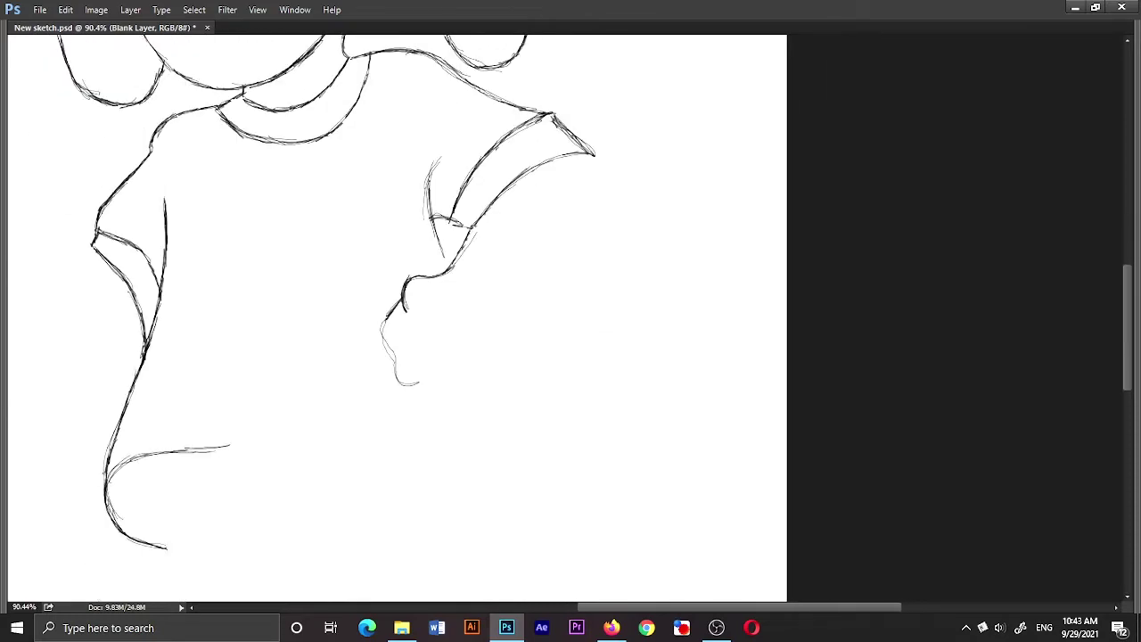
{"action": "scroll", "coordinate": [397, 357], "scroll_direction": "right", "scroll_amount": 2}
{"action": "scroll", "coordinate": [419, 356], "scroll_direction": "up", "scroll_amount": 2}
{"action": "left_click_drag", "start_coordinate": [326, 428], "coordinate": [422, 369]}
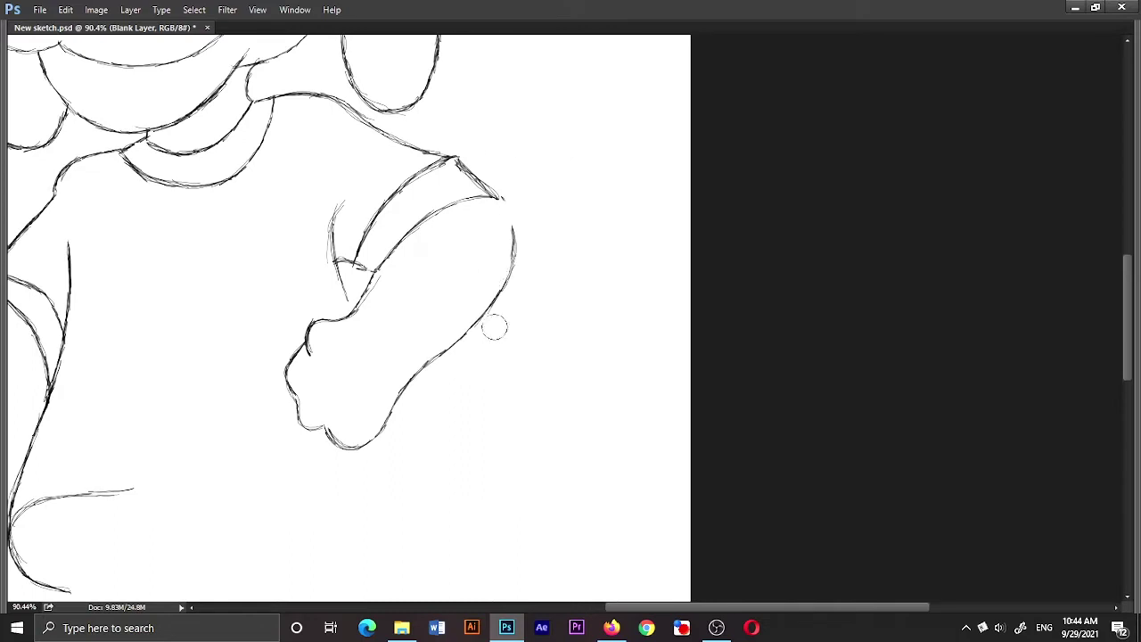
- Add short curved fabric creases on the shirt beside the right armpit
{"action": "scroll", "coordinate": [374, 276], "scroll_direction": "left", "scroll_amount": 1}
{"action": "left_click_drag", "start_coordinate": [372, 217], "coordinate": [326, 205]}
{"action": "left_click_drag", "start_coordinate": [371, 230], "coordinate": [335, 239]}
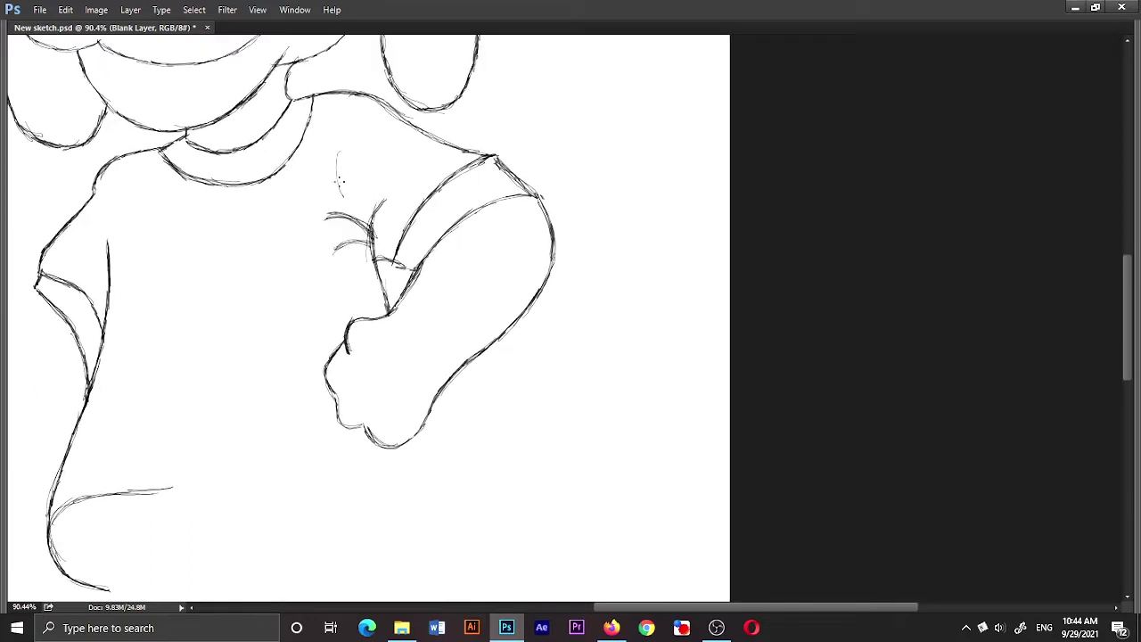
- Sketch the shirt's right edge below the hand and its bottom hem across the waist
{"action": "scroll", "coordinate": [365, 316], "scroll_direction": "down", "scroll_amount": 4}
{"action": "scroll", "coordinate": [364, 316], "scroll_direction": "right", "scroll_amount": 1}
{"action": "scroll", "coordinate": [391, 363], "scroll_direction": "down", "scroll_amount": 1}
{"action": "scroll", "coordinate": [390, 364], "scroll_direction": "left", "scroll_amount": 2}
{"action": "left_click_drag", "start_coordinate": [116, 348], "coordinate": [428, 363]}
{"action": "key", "text": "ctrl+z"}
- Sketch the left leg below the hem, ending in a rounded paw with three toes
{"action": "scroll", "coordinate": [143, 355], "scroll_direction": "down", "scroll_amount": 6}
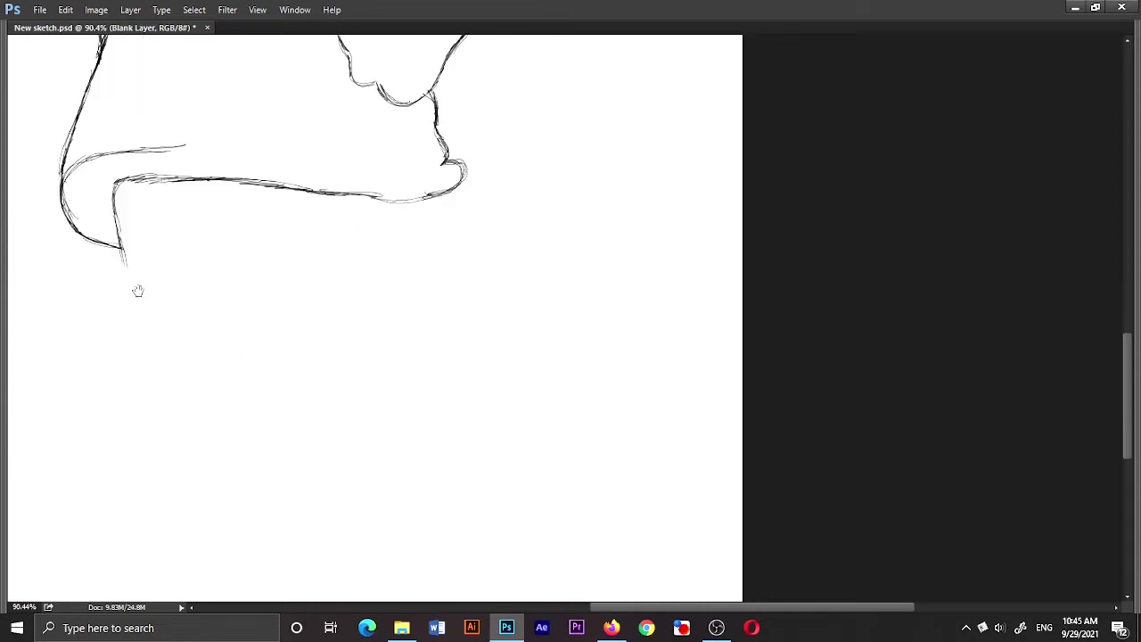
{"action": "scroll", "coordinate": [137, 288], "scroll_direction": "down", "scroll_amount": 2}
{"action": "left_click_drag", "start_coordinate": [106, 187], "coordinate": [163, 397]}
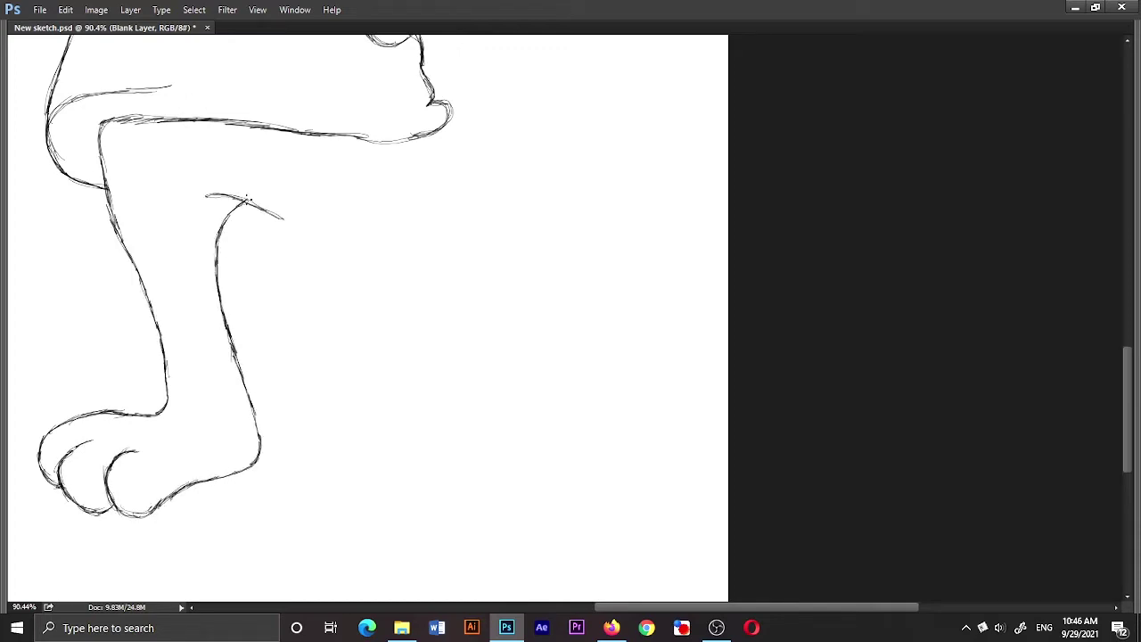
- Draw the inner line of the right leg from the crotch down, then its heel, sole and first toes
{"action": "left_click_drag", "start_coordinate": [250, 200], "coordinate": [328, 251]}
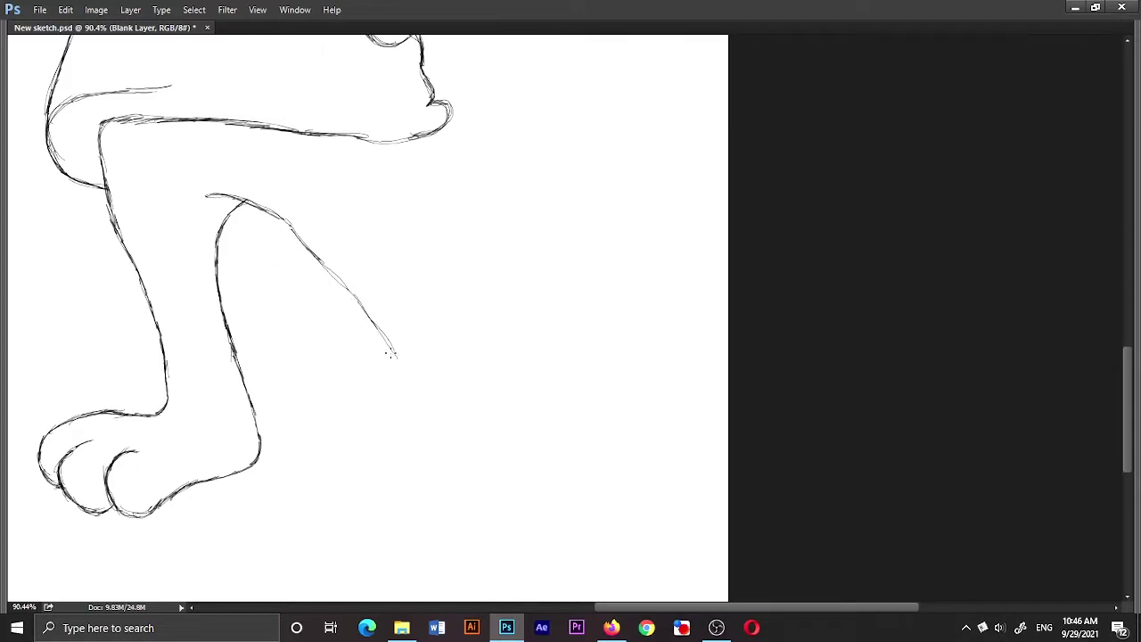
{"action": "left_click_drag", "start_coordinate": [398, 408], "coordinate": [472, 474]}
{"action": "left_click_drag", "start_coordinate": [472, 474], "coordinate": [610, 459]}
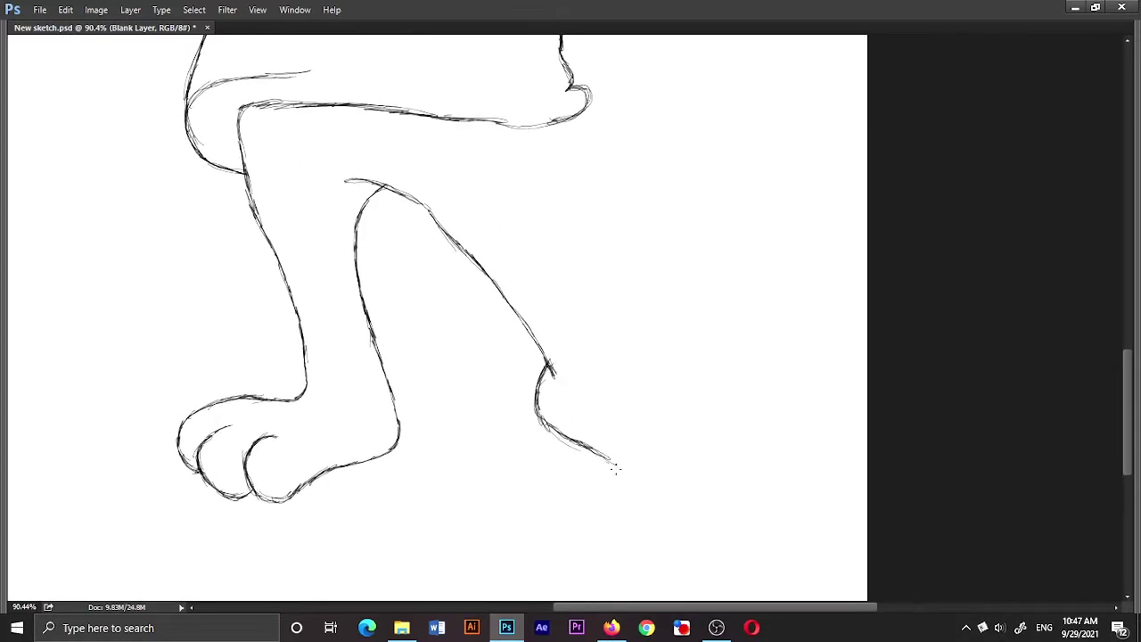
{"action": "left_click_drag", "start_coordinate": [553, 426], "coordinate": [724, 462]}
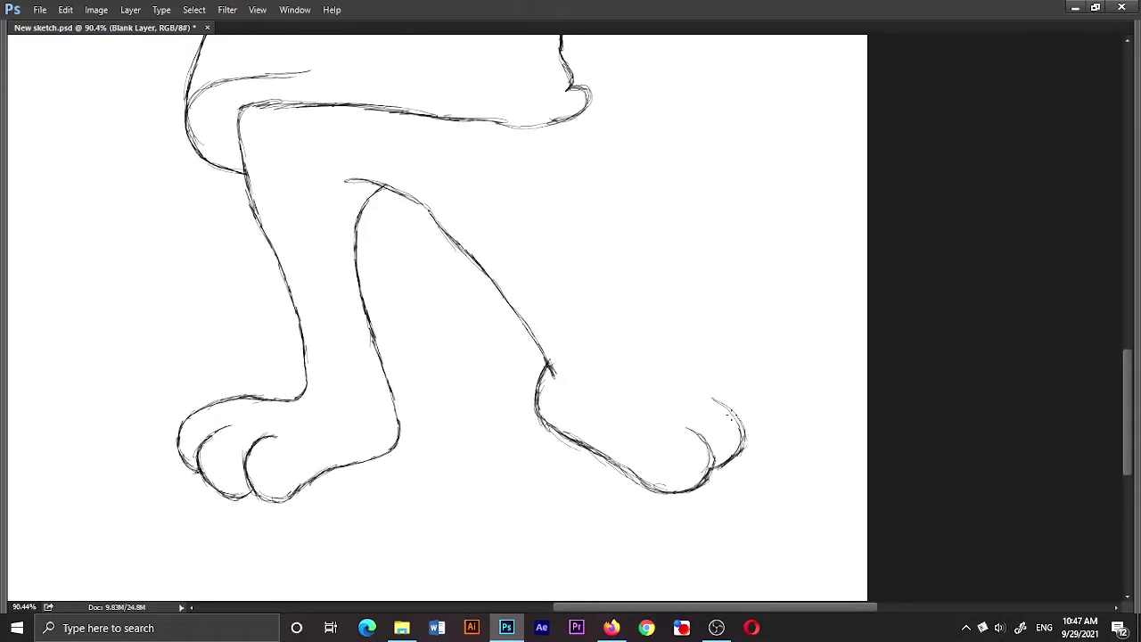
- Refine the right paw's toes and sketch the outer line of the right leg from the hem to the foot
{"action": "key", "text": "e"}
{"action": "left_click_drag", "start_coordinate": [614, 316], "coordinate": [750, 393]}
{"action": "left_click_drag", "start_coordinate": [640, 340], "coordinate": [630, 347]}
{"action": "left_click_drag", "start_coordinate": [548, 127], "coordinate": [558, 176]}
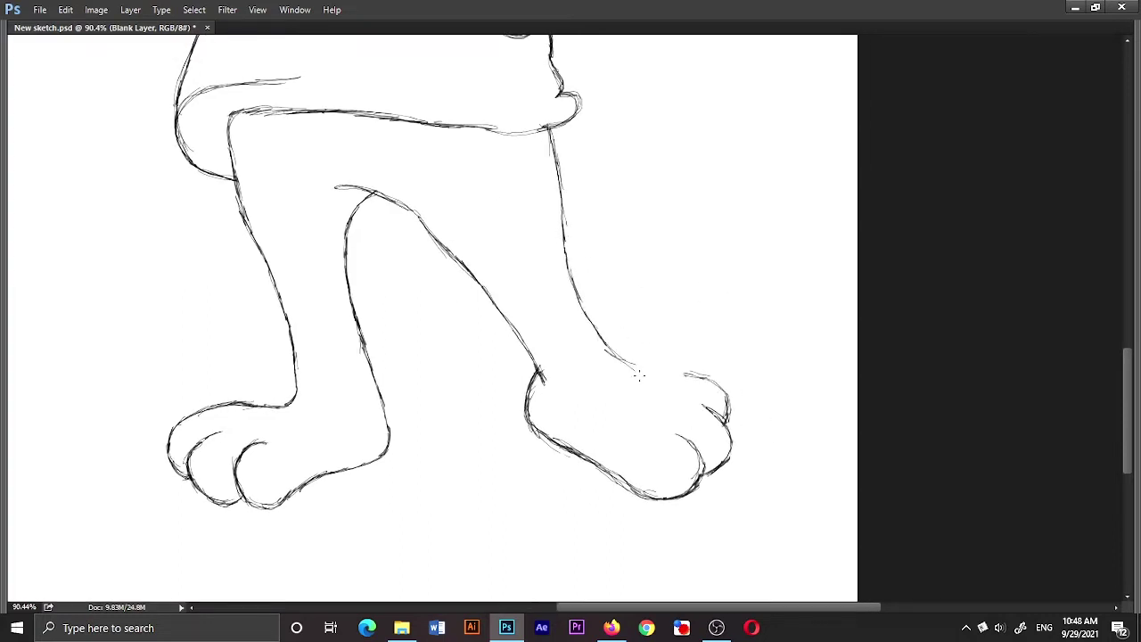
- Sketch a curved pointed tail behind the right leg and add slanted fold lines near the shirt's lower right
{"action": "left_click_drag", "start_coordinate": [568, 230], "coordinate": [419, 250]}
{"action": "mouse_move", "coordinate": [403, 153]}
{"action": "left_mouse_down"}
{"action": "mouse_move", "coordinate": [540, 218]}
{"action": "mouse_move", "coordinate": [652, 145]}
{"action": "mouse_move", "coordinate": [412, 179]}
{"action": "mouse_move", "coordinate": [472, 214]}
{"action": "left_mouse_up"}
{"action": "key", "text": "ctrl+minus"}
{"action": "key", "text": "ctrl+plus"}
{"action": "left_click_drag", "start_coordinate": [454, 287], "coordinate": [564, 334]}
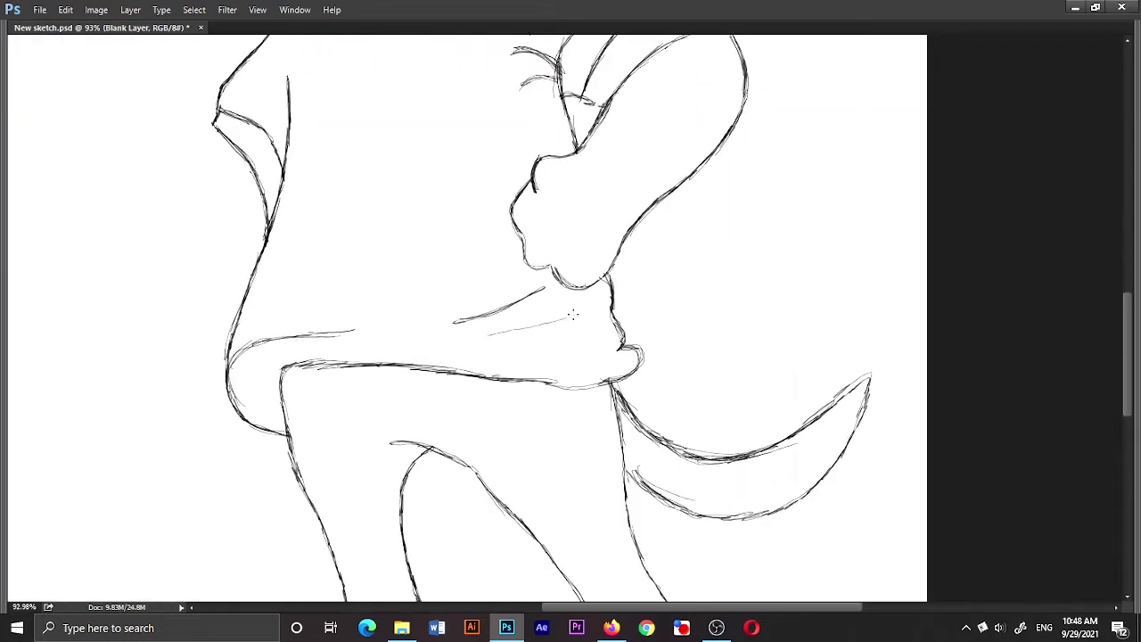
{"action": "left_click_drag", "start_coordinate": [490, 304], "coordinate": [592, 338]}
- Add the remaining shirt folds near the hem, then sketch the raised arm's inner line and the thumb beside the left ear
{"action": "mouse_move", "coordinate": [178, 146]}
{"action": "left_mouse_down"}
{"action": "mouse_move", "coordinate": [472, 343]}
{"action": "mouse_move", "coordinate": [467, 396]}
{"action": "mouse_move", "coordinate": [416, 300]}
{"action": "left_mouse_up"}
{"action": "scroll", "coordinate": [472, 342], "scroll_direction": "down", "scroll_amount": 2}
{"action": "scroll", "coordinate": [473, 342], "scroll_direction": "up", "scroll_amount": 2}
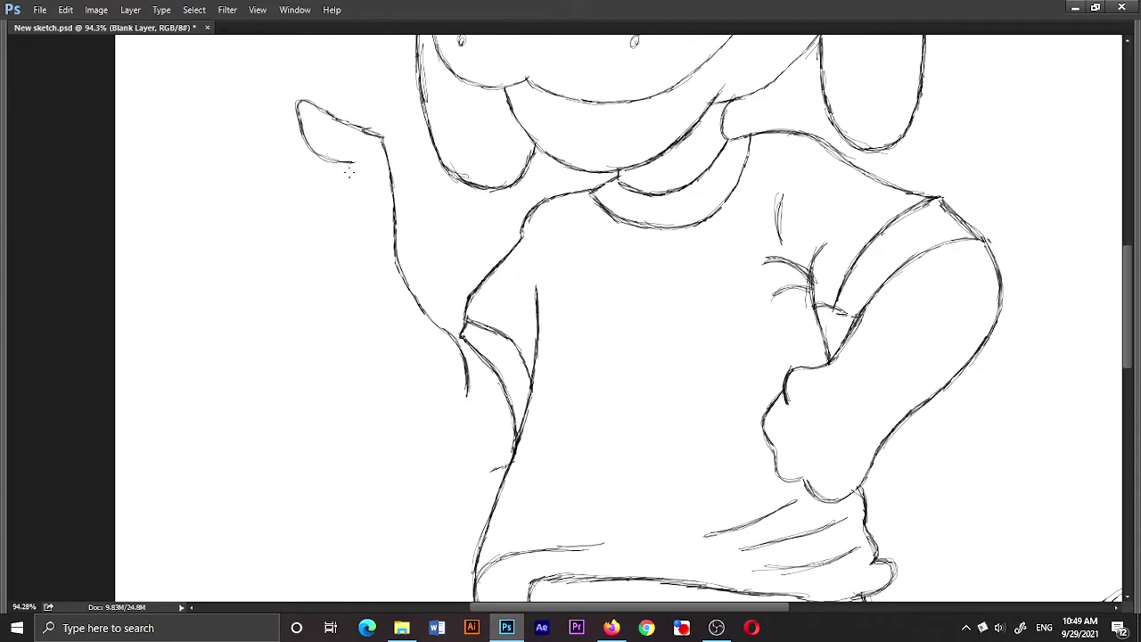
{"action": "left_click_drag", "start_coordinate": [348, 169], "coordinate": [341, 212]}
{"action": "left_click_drag", "start_coordinate": [342, 212], "coordinate": [355, 224]}
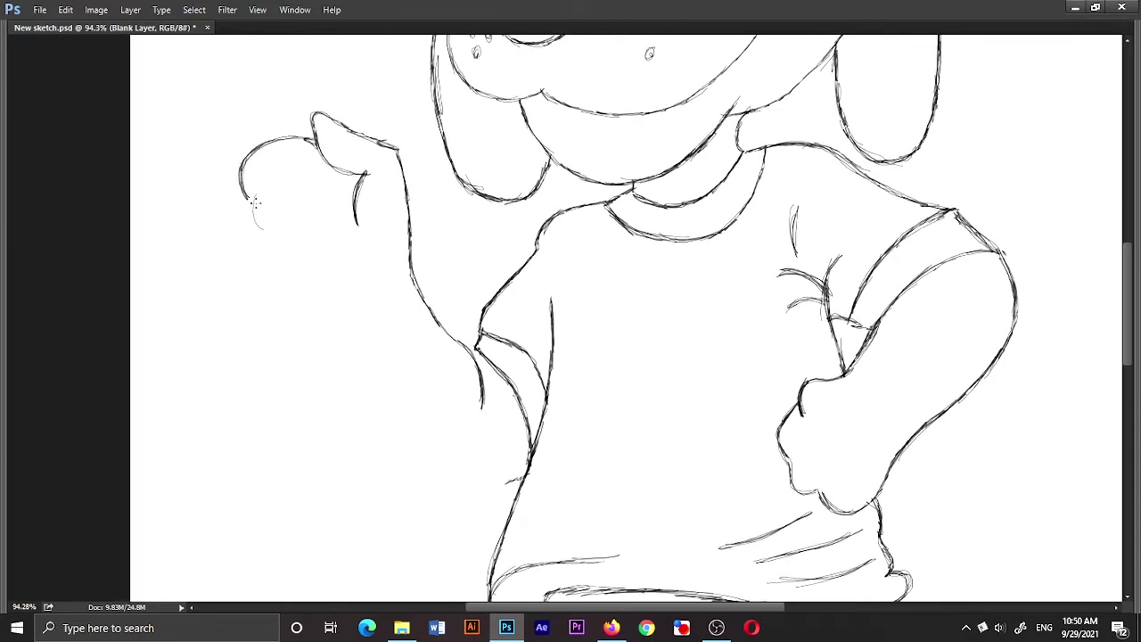
- Sketch the raised hand's curled fingers and palm, then the forearm's lower line down to the left sleeve
{"action": "left_click_drag", "start_coordinate": [446, 357], "coordinate": [433, 337]}
{"action": "mouse_move", "coordinate": [308, 189]}
{"action": "left_mouse_down"}
{"action": "mouse_move", "coordinate": [261, 206]}
{"action": "mouse_move", "coordinate": [267, 263]}
{"action": "left_mouse_up"}
{"action": "left_click_drag", "start_coordinate": [301, 192], "coordinate": [257, 171]}
{"action": "left_click_drag", "start_coordinate": [368, 416], "coordinate": [270, 256]}
{"action": "key", "text": "ctrl+0"}
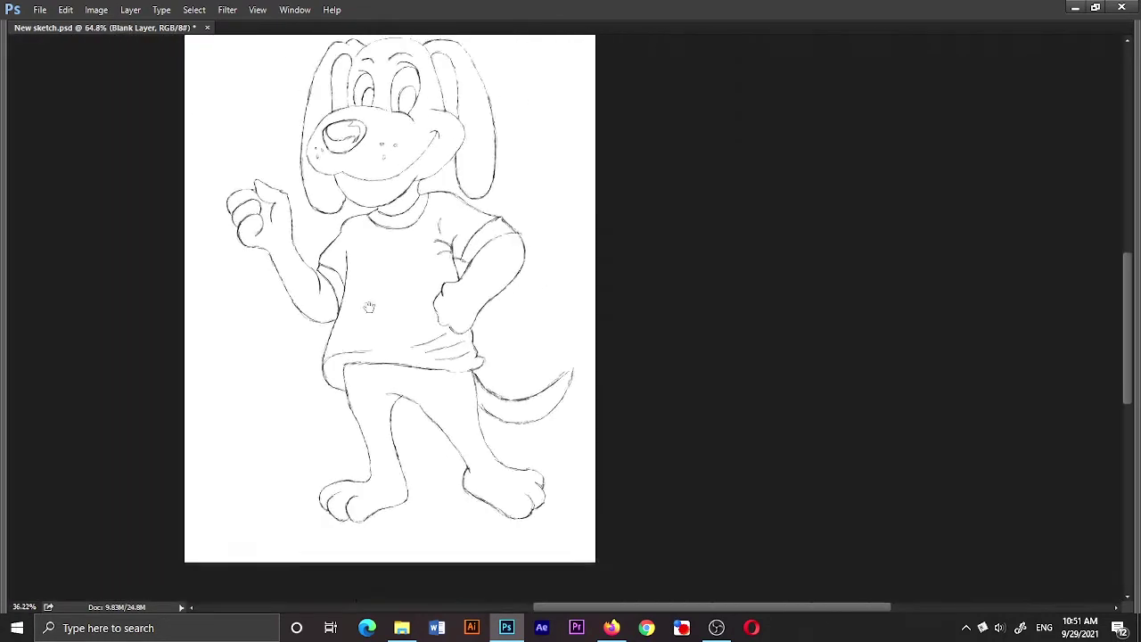
{"action": "scroll", "coordinate": [499, 178], "scroll_direction": "up", "scroll_amount": 5}
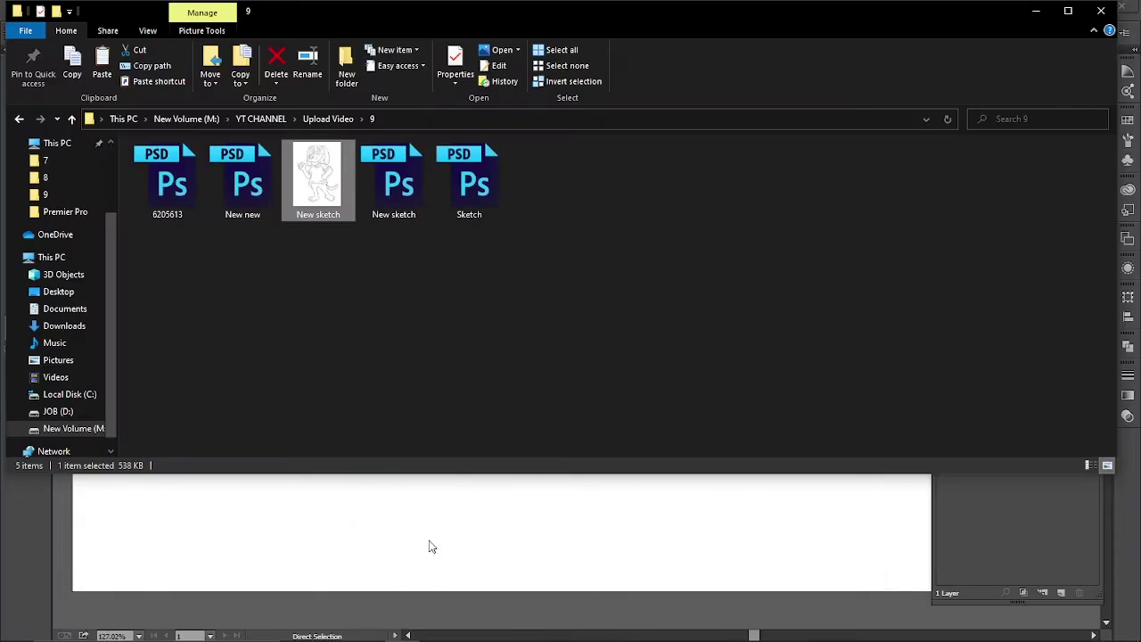
- Switch to Illustrator, place the New sketch JPG from folder 9, and scale and position it to fit the artboard
{"action": "mouse_move", "coordinate": [428, 542]}
{"action": "left_mouse_down"}
{"action": "mouse_move", "coordinate": [425, 244]}
{"action": "mouse_move", "coordinate": [455, 282]}
{"action": "left_mouse_up"}
{"action": "key", "text": "v"}
{"action": "left_click_drag", "start_coordinate": [531, 486], "coordinate": [613, 570]}
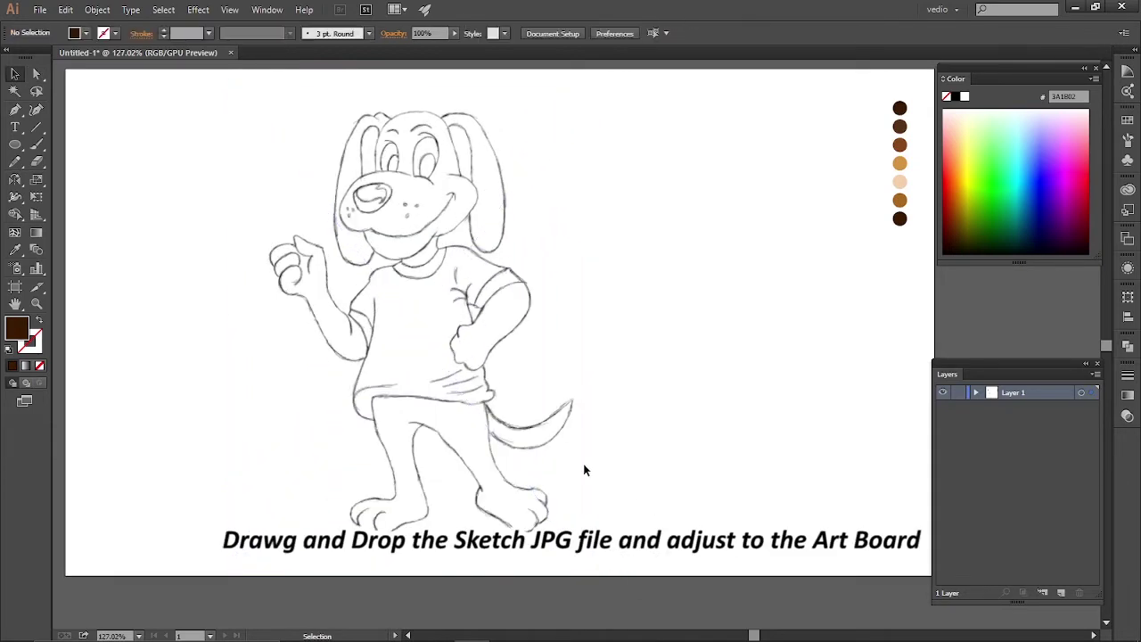
{"action": "mouse_move", "coordinate": [558, 443]}
{"action": "left_mouse_down"}
{"action": "mouse_move", "coordinate": [653, 432]}
{"action": "mouse_move", "coordinate": [604, 426]}
{"action": "left_mouse_up"}
{"action": "scroll", "coordinate": [677, 406], "scroll_direction": "down", "scroll_amount": 1}
{"action": "scroll", "coordinate": [652, 377], "scroll_direction": "down", "scroll_amount": 1}
{"action": "key", "text": "a"}
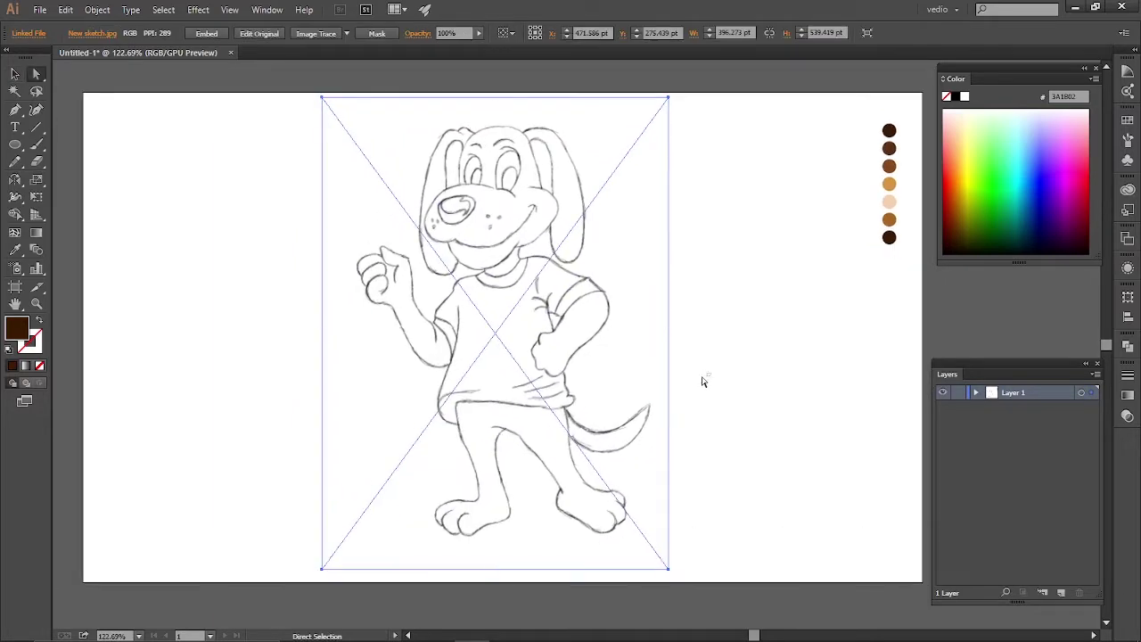
- Rename the sketch's layer to Sketch Layer and lower the placed image's opacity to 31%
{"action": "double_click", "coordinate": [1008, 393]}
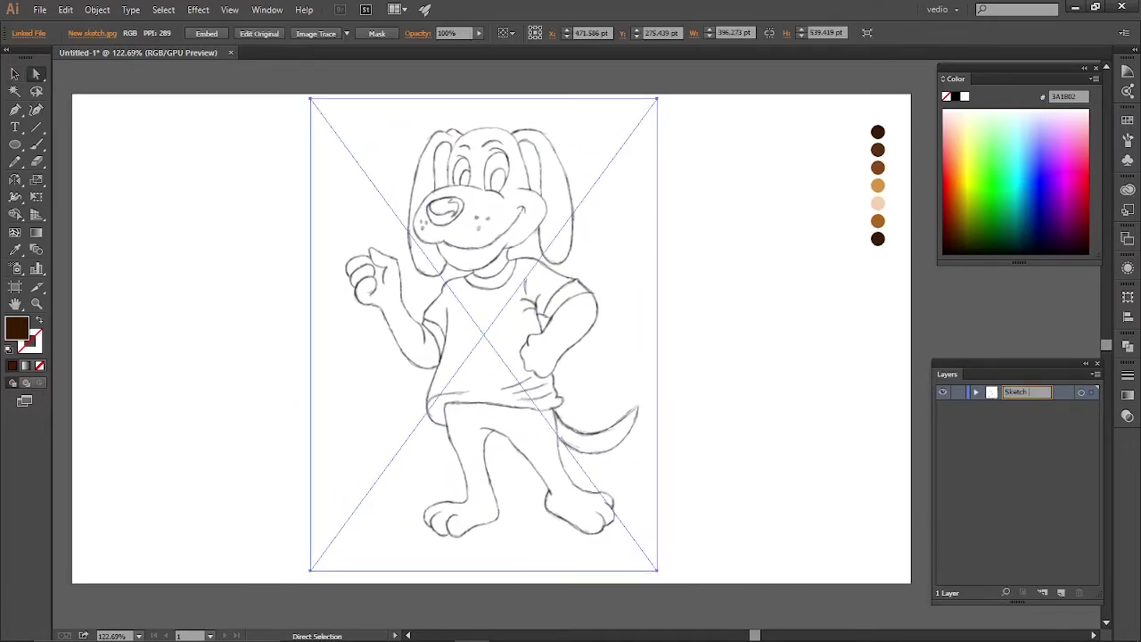
{"action": "key", "text": "Return"}
{"action": "scroll", "coordinate": [470, 271], "scroll_direction": "up", "scroll_amount": 3}
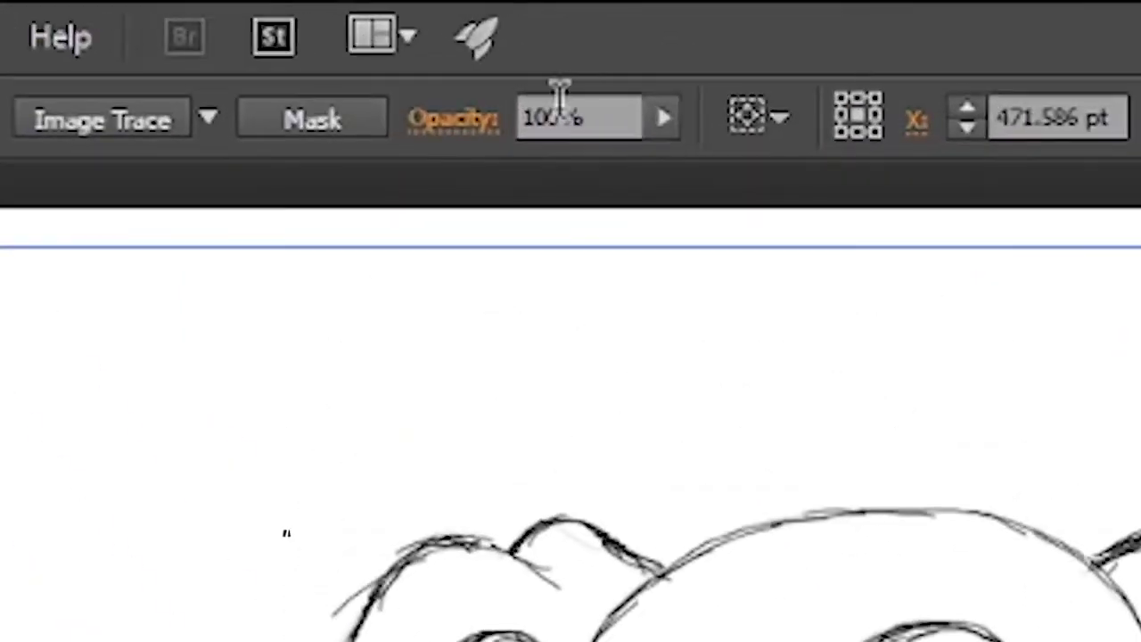
{"action": "left_click", "coordinate": [664, 117]}
{"action": "left_click_drag", "start_coordinate": [667, 161], "coordinate": [522, 159]}
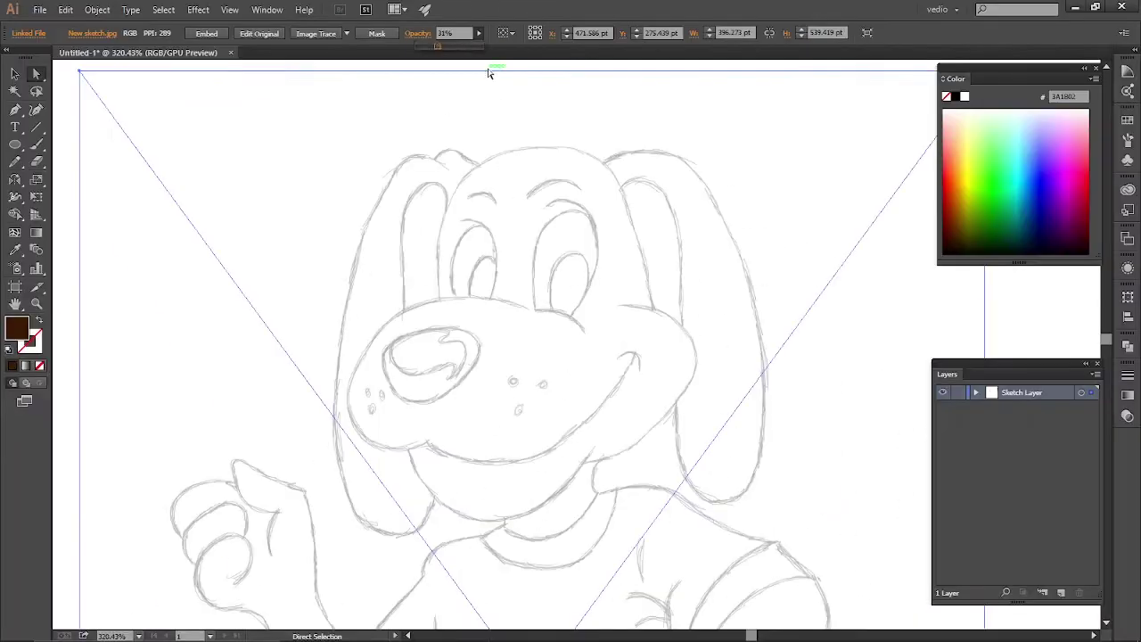
- Lock the Sketch Layer and create a new layer named Draw above it
{"action": "key", "text": "ctrl+0"}
{"action": "left_click", "coordinate": [958, 392]}
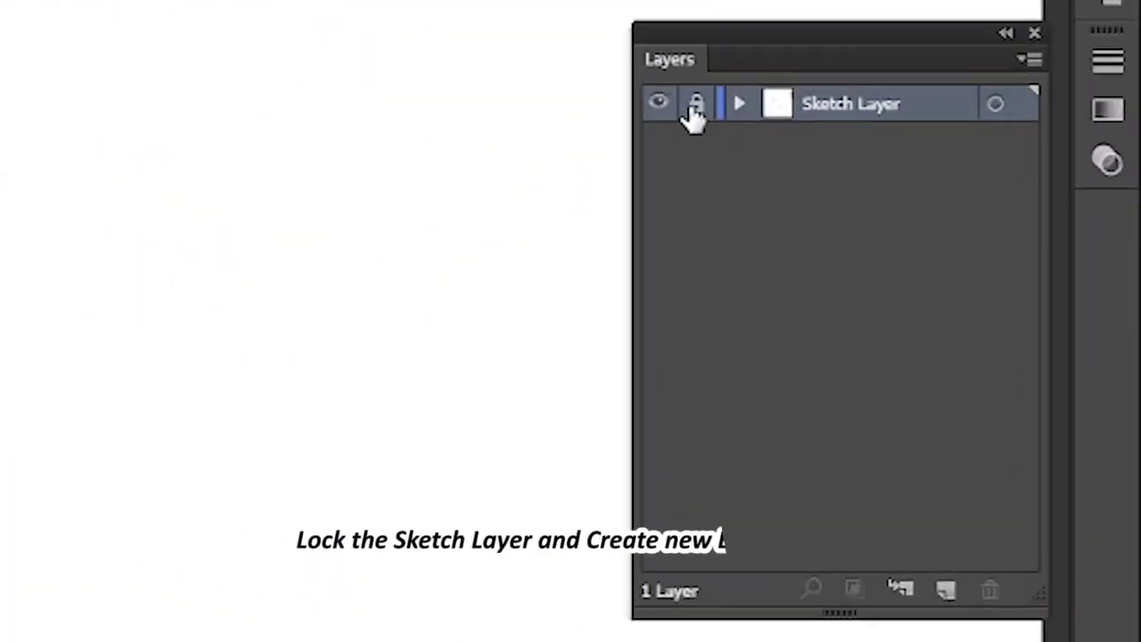
{"action": "left_click", "coordinate": [945, 590]}
{"action": "double_click", "coordinate": [827, 105]}
{"action": "type", "text": "Draw"}
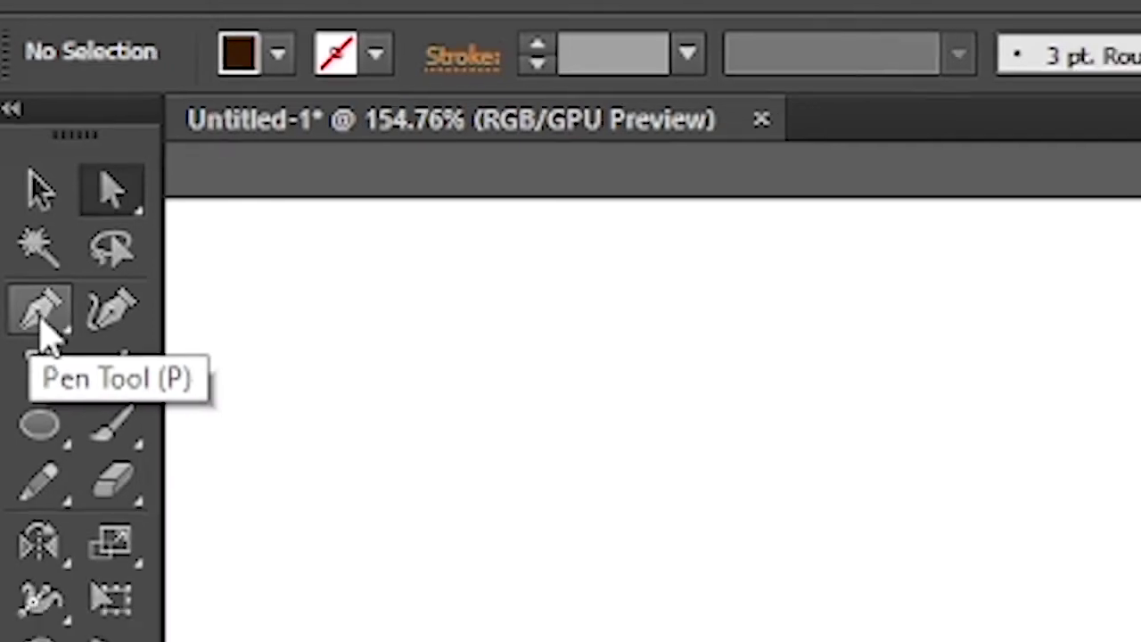
- Choose the Pen tool and set a black stroke with no fill for the outlines
{"action": "left_click", "coordinate": [42, 325]}
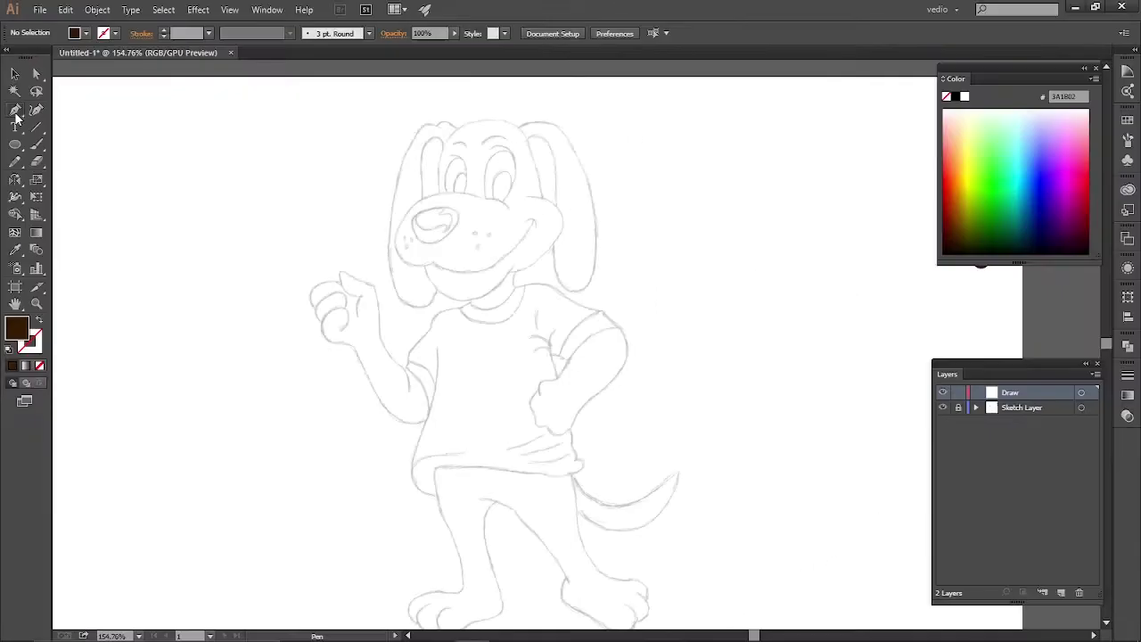
{"action": "left_click", "coordinate": [464, 350]}
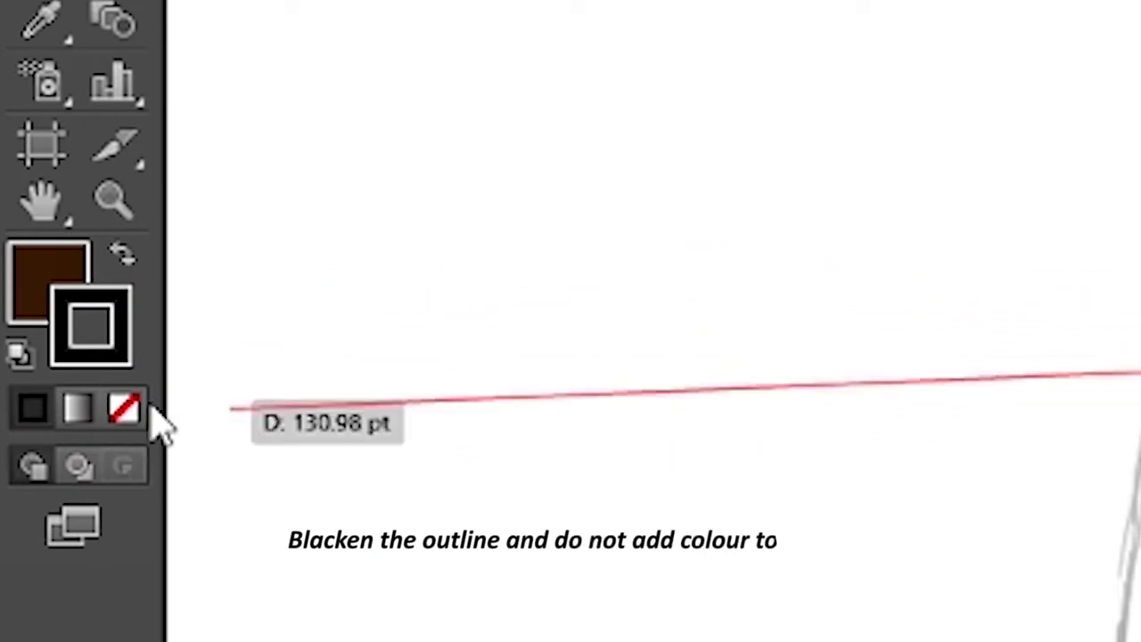
{"action": "key", "text": "x"}
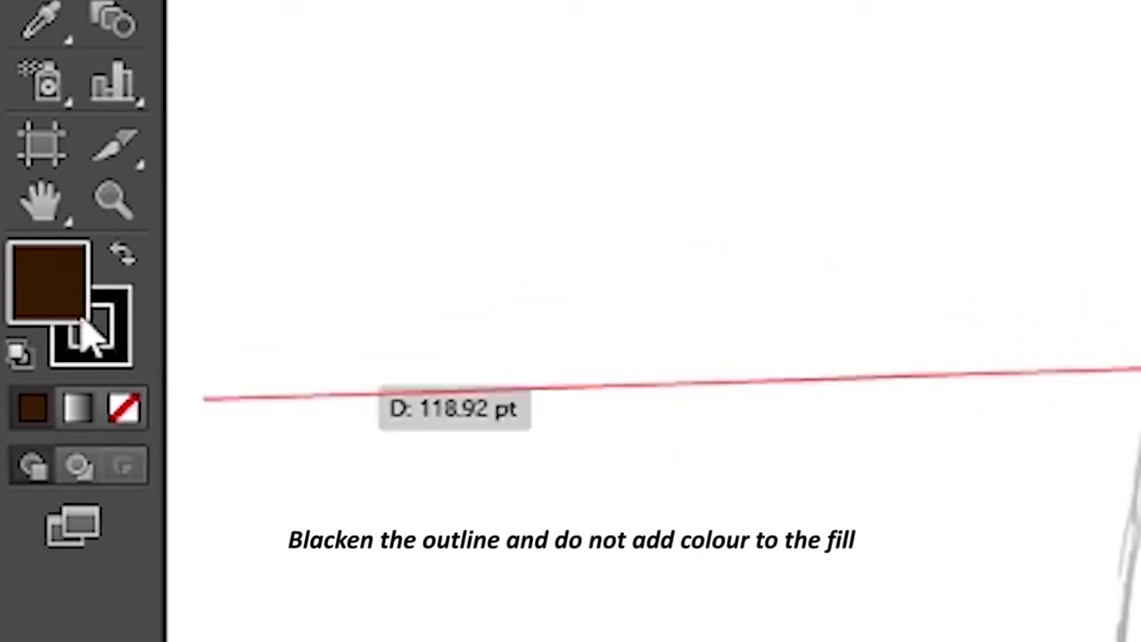
{"action": "left_click", "coordinate": [118, 408]}
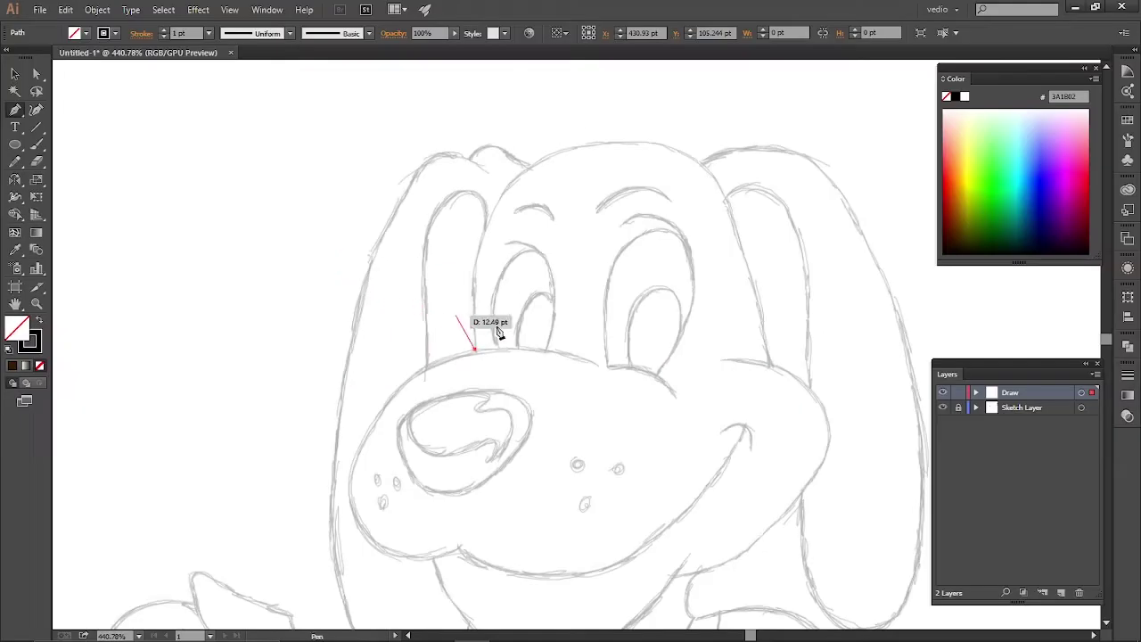
- Trace the head outline from the muzzle's upper edge over the crown and down to the right cheek
{"action": "left_click_drag", "start_coordinate": [499, 326], "coordinate": [479, 350]}
{"action": "key", "text": "Tab"}
{"action": "left_click_drag", "start_coordinate": [370, 277], "coordinate": [455, 344]}
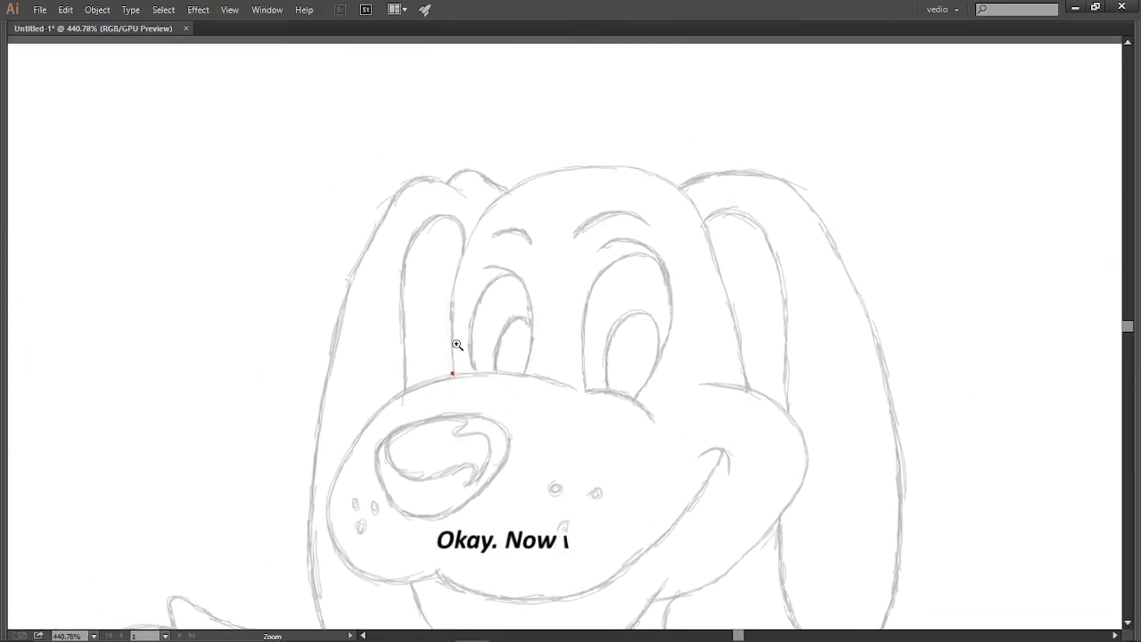
{"action": "scroll", "coordinate": [455, 344], "scroll_direction": "up", "scroll_amount": 2}
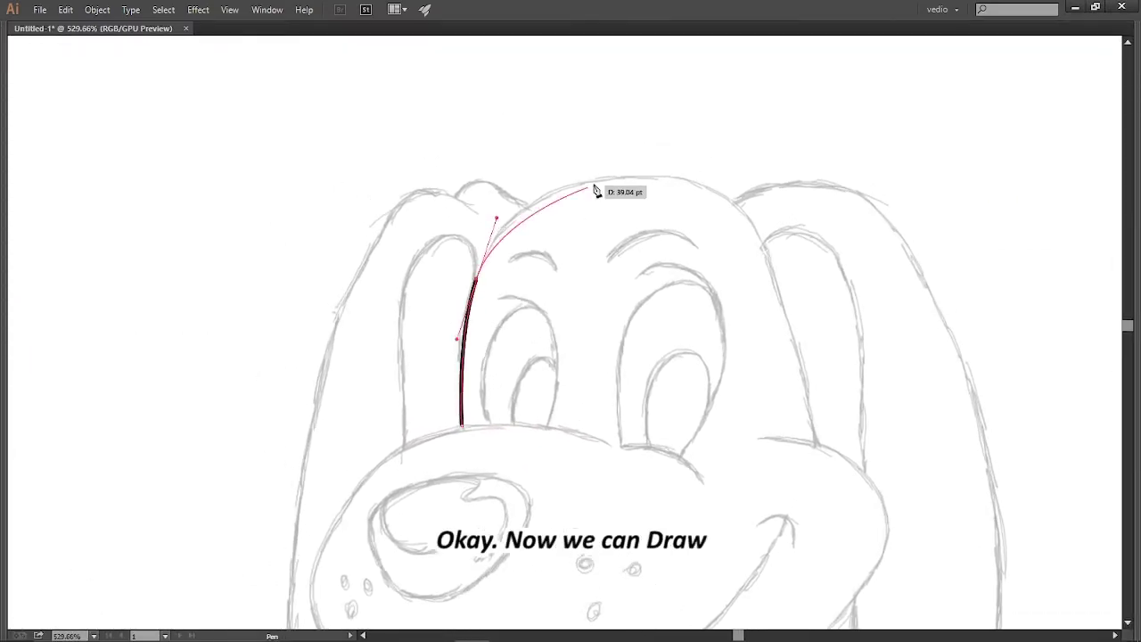
{"action": "left_click_drag", "start_coordinate": [623, 179], "coordinate": [699, 170]}
{"action": "left_click_drag", "start_coordinate": [780, 304], "coordinate": [806, 417]}
{"action": "left_click", "coordinate": [813, 426]}
- Trace the rounded muzzle outline, the smile line and the small crease at the mouth's right corner
{"action": "left_click_drag", "start_coordinate": [571, 357], "coordinate": [508, 116]}
{"action": "left_click", "coordinate": [564, 250]}
{"action": "left_click_drag", "start_coordinate": [265, 401], "coordinate": [266, 455]}
{"action": "left_click", "coordinate": [394, 472]}
{"action": "left_click", "coordinate": [580, 491]}
{"action": "left_click_drag", "start_coordinate": [757, 272], "coordinate": [730, 319]}
- Trace the right eye's outline, its upper eyelid line and the curved line beneath the eye
{"action": "scroll", "coordinate": [624, 401], "scroll_direction": "up", "scroll_amount": 1}
{"action": "left_click_drag", "start_coordinate": [570, 267], "coordinate": [558, 361]}
{"action": "left_click", "coordinate": [523, 378]}
{"action": "mouse_move", "coordinate": [574, 241]}
{"action": "left_mouse_down"}
{"action": "mouse_move", "coordinate": [568, 169]}
{"action": "mouse_move", "coordinate": [570, 184]}
{"action": "left_mouse_up"}
{"action": "left_click", "coordinate": [479, 175]}
{"action": "left_click", "coordinate": [517, 262], "text": "ctrl"}
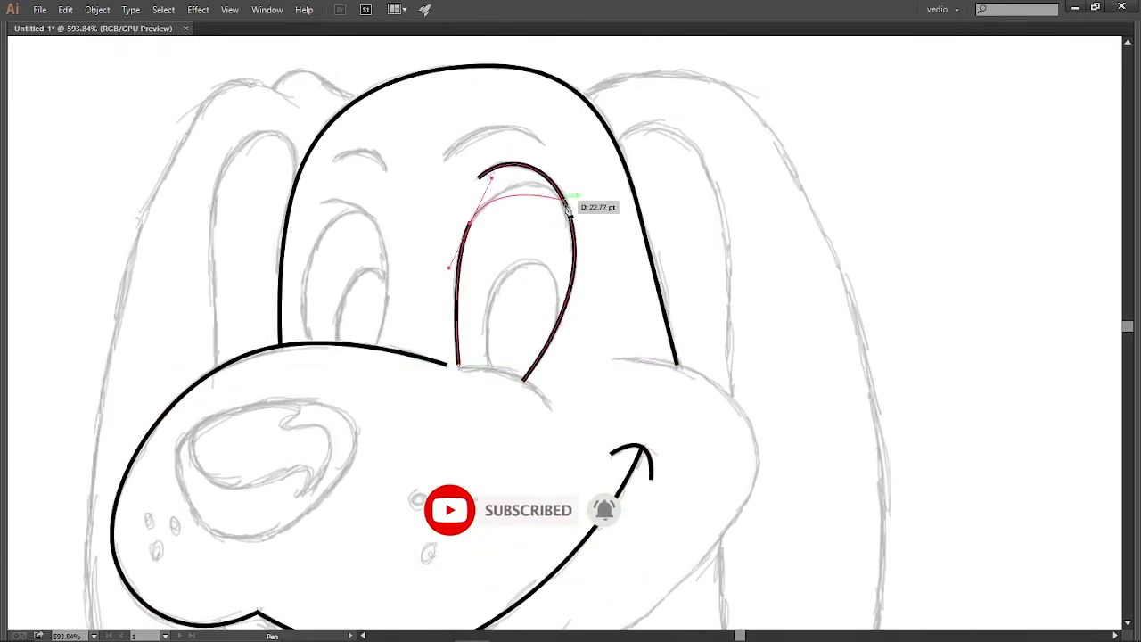
{"action": "left_click", "coordinate": [457, 362]}
{"action": "left_click", "coordinate": [539, 397]}
{"action": "left_click", "coordinate": [522, 338], "text": "ctrl"}
- Trace the left eye's outline and its upper eyelid line above the muzzle
{"action": "left_click_drag", "start_coordinate": [401, 267], "coordinate": [526, 388]}
{"action": "left_click", "coordinate": [489, 456]}
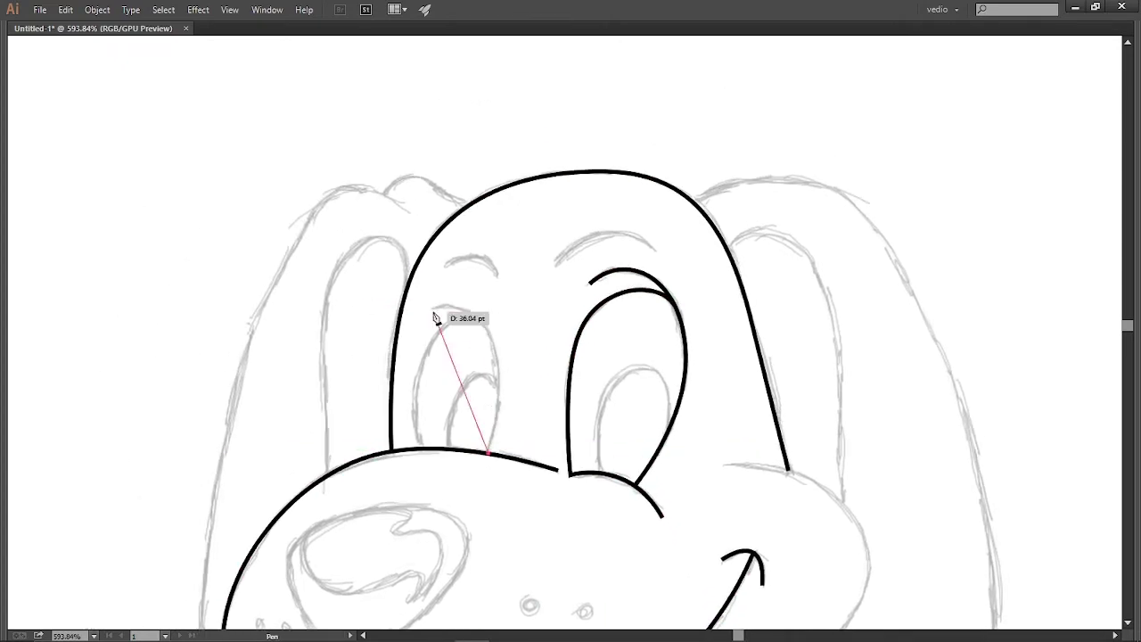
{"action": "left_click_drag", "start_coordinate": [438, 312], "coordinate": [461, 308]}
{"action": "left_click", "coordinate": [461, 372], "text": "ctrl"}
{"action": "scroll", "coordinate": [461, 373], "scroll_direction": "down", "scroll_amount": 2}
{"action": "scroll", "coordinate": [534, 357], "scroll_direction": "up", "scroll_amount": 2}
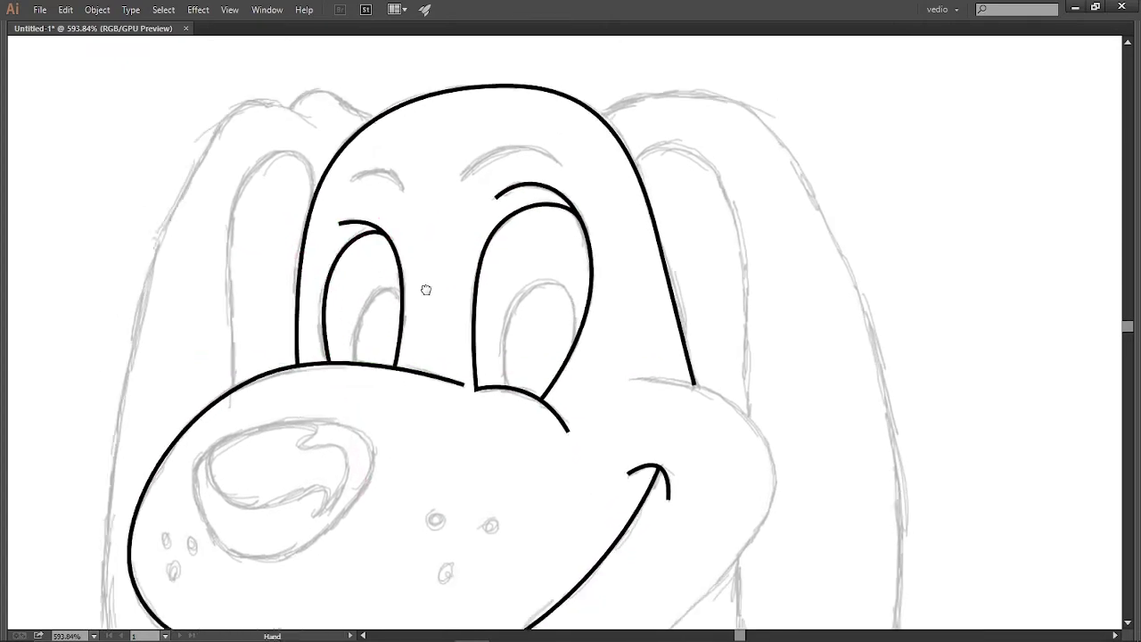
- Draw both eyebrows above the eyes and give their strokes a width profile tapered at both ends
{"action": "left_click", "coordinate": [558, 265]}
{"action": "left_click_drag", "start_coordinate": [658, 250], "coordinate": [725, 294]}
{"action": "left_click_drag", "start_coordinate": [602, 290], "coordinate": [605, 291]}
{"action": "left_click", "coordinate": [268, 255]}
{"action": "key", "text": "Tab"}
{"action": "left_click", "coordinate": [209, 33]}
{"action": "left_click", "coordinate": [229, 178]}
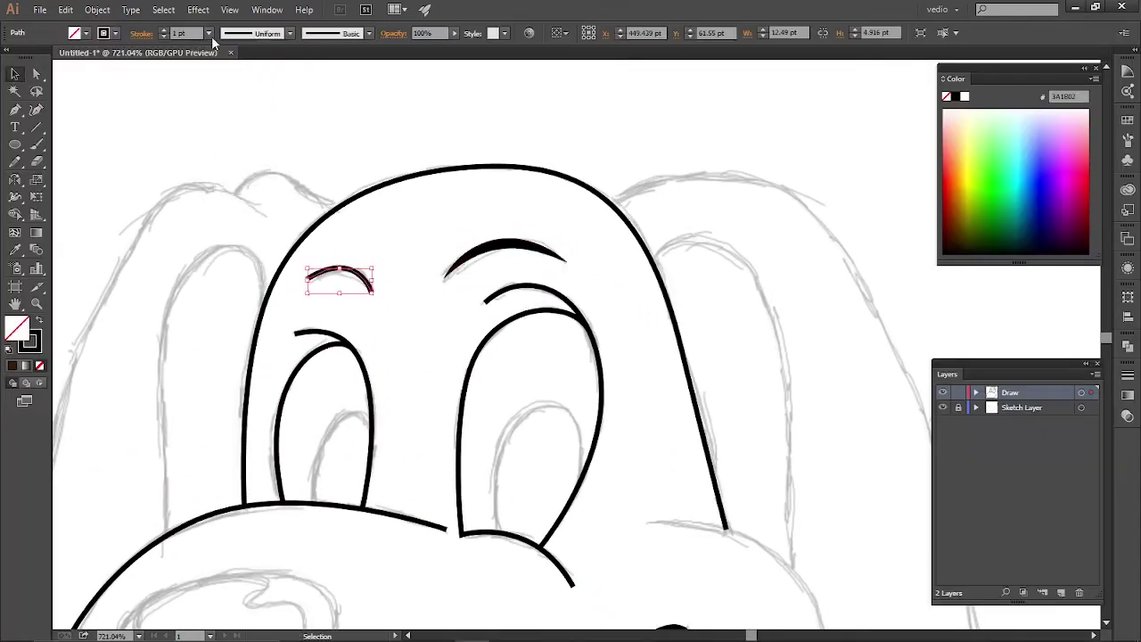
{"action": "scroll", "coordinate": [405, 355], "scroll_direction": "down", "scroll_amount": 1}
{"action": "scroll", "coordinate": [405, 355], "scroll_direction": "down", "scroll_amount": 2}
- Set the stroke weight of the traced head, muzzle and eye outlines to 1.5 pt
{"action": "key", "text": "ctrl+a"}
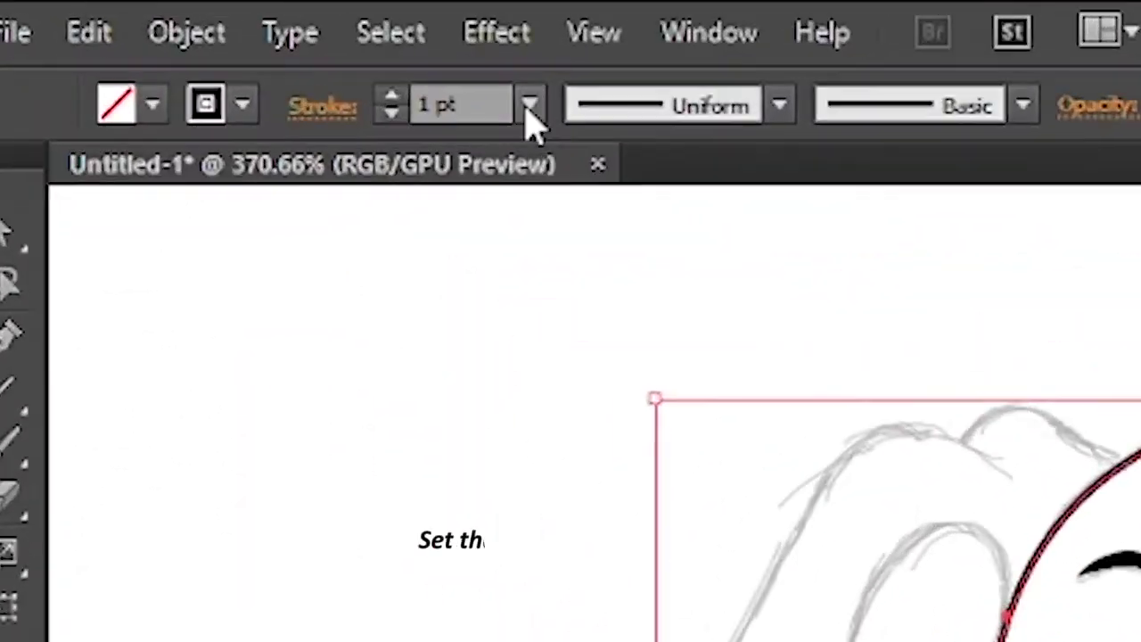
{"action": "left_click", "coordinate": [178, 33]}
{"action": "type", "text": "1"}
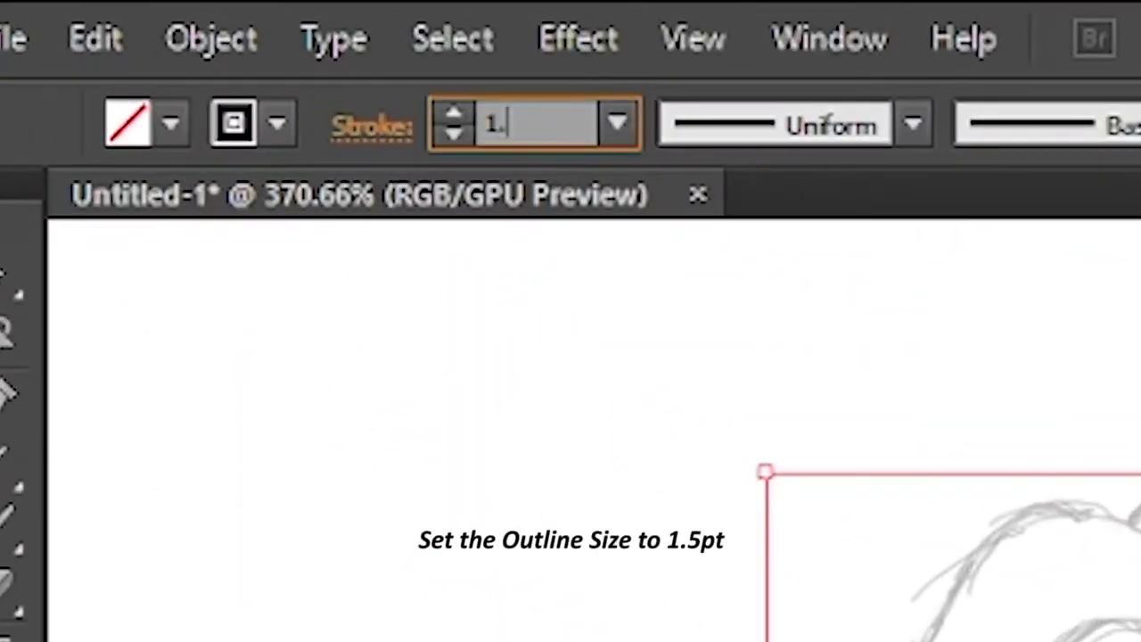
{"action": "type", "text": ".5"}
{"action": "key", "text": "Return"}
{"action": "left_click", "coordinate": [657, 402]}
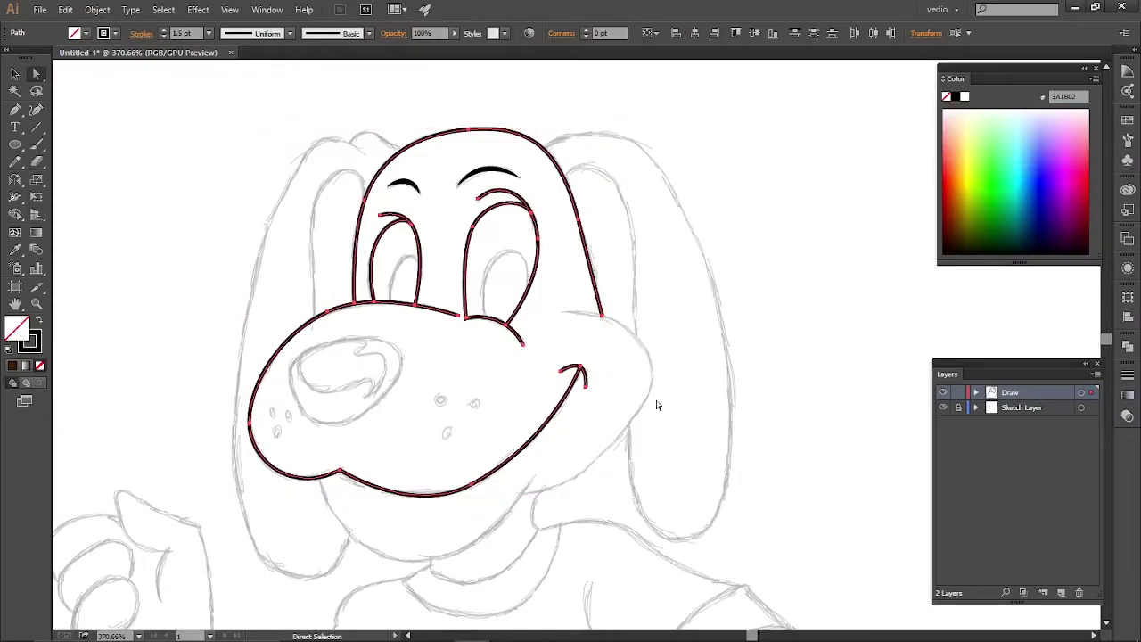
- Taper the free ends of the face lines to points with the Width tool, including the curve beneath the right eye
{"action": "scroll", "coordinate": [592, 384], "scroll_direction": "up", "scroll_amount": 2}
{"action": "left_click", "coordinate": [599, 390]}
{"action": "scroll", "coordinate": [535, 357], "scroll_direction": "down", "scroll_amount": 2}
{"action": "scroll", "coordinate": [472, 285], "scroll_direction": "up", "scroll_amount": 1}
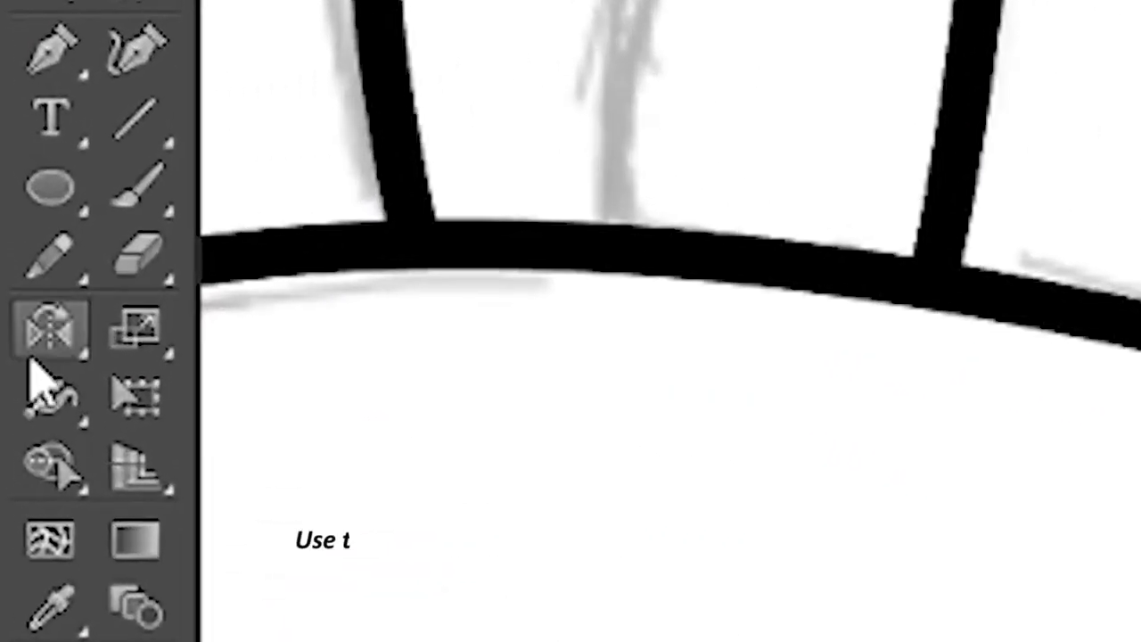
{"action": "left_click", "coordinate": [61, 412]}
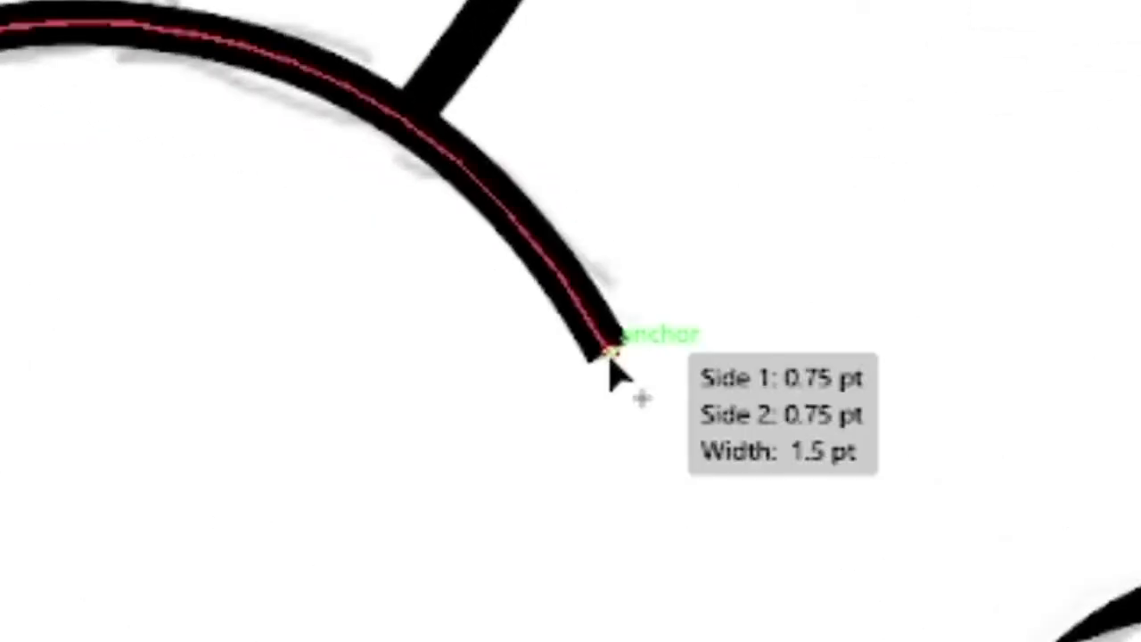
{"action": "left_click_drag", "start_coordinate": [611, 367], "coordinate": [612, 356]}
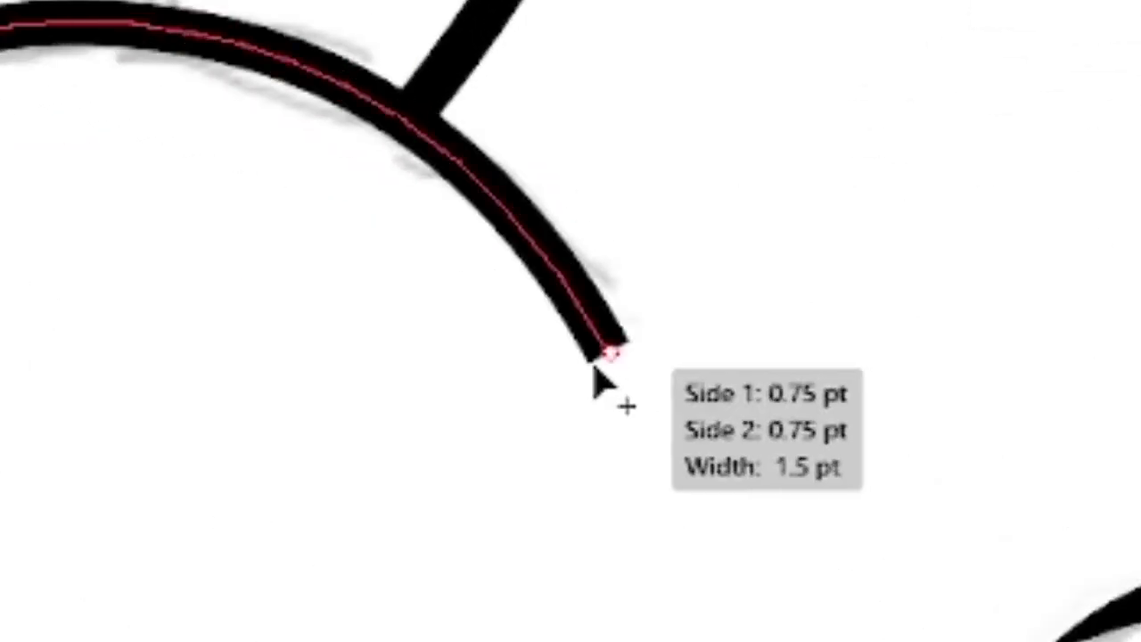
{"action": "mouse_move", "coordinate": [596, 377]}
{"action": "left_mouse_down"}
{"action": "mouse_move", "coordinate": [611, 382]}
{"action": "mouse_move", "coordinate": [529, 237]}
{"action": "mouse_move", "coordinate": [495, 251]}
{"action": "mouse_move", "coordinate": [522, 247]}
{"action": "left_mouse_up"}
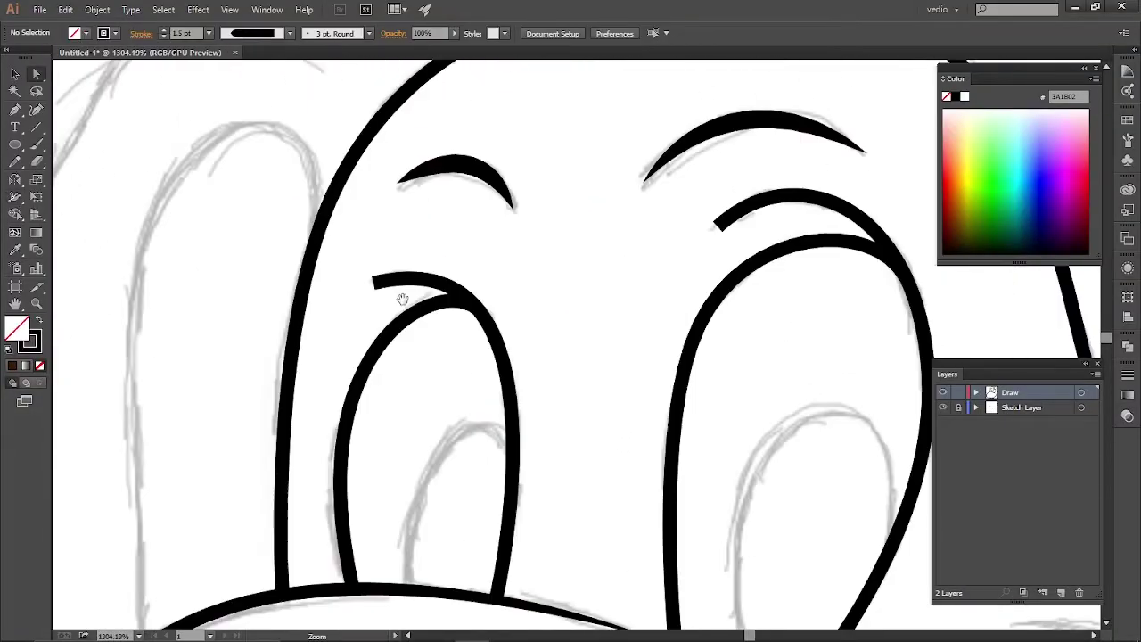
- Trace the right cheek's curve from beside the head line around to below the mouth
{"action": "left_click", "coordinate": [513, 318]}
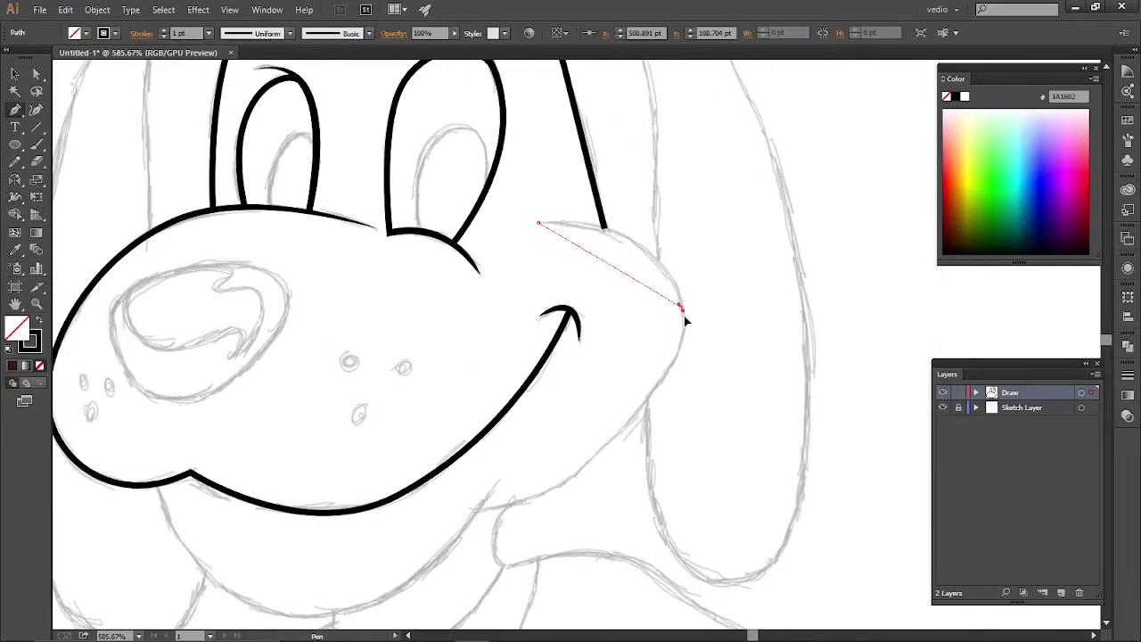
{"action": "left_click_drag", "start_coordinate": [682, 308], "coordinate": [703, 407]}
{"action": "left_click_drag", "start_coordinate": [519, 515], "coordinate": [555, 522]}
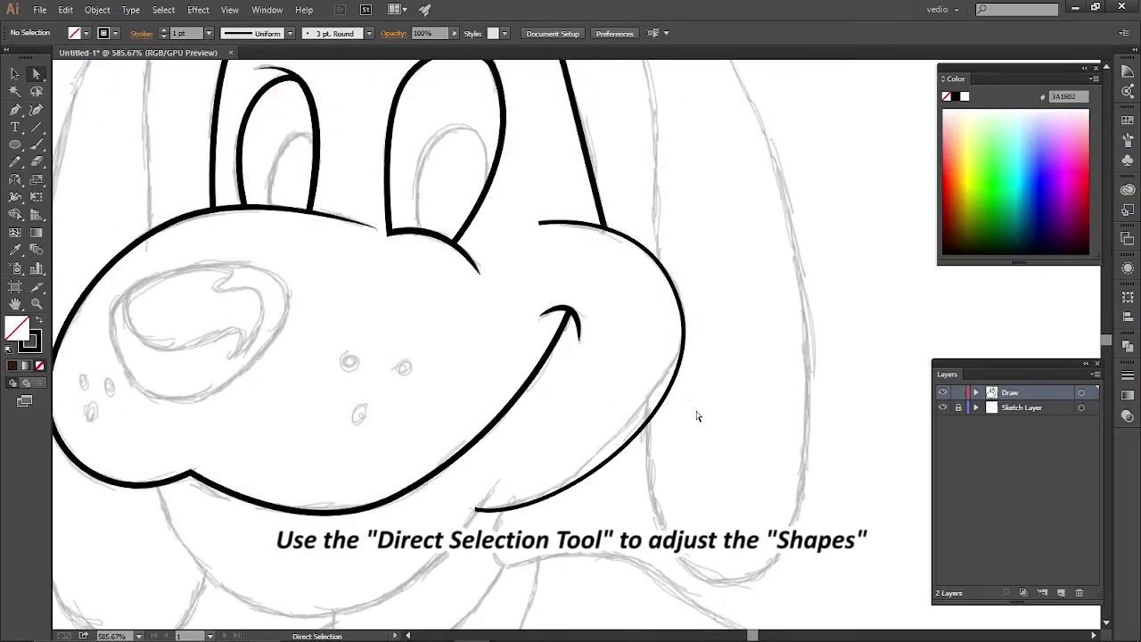
- Adjust the right cheek curve's anchors and handles with the Direct Selection tool to follow the sketch
{"action": "left_click", "coordinate": [668, 383]}
{"action": "mouse_move", "coordinate": [703, 407]}
{"action": "left_mouse_down"}
{"action": "mouse_move", "coordinate": [715, 404]}
{"action": "mouse_move", "coordinate": [686, 417]}
{"action": "left_mouse_up"}
{"action": "left_click", "coordinate": [580, 499]}
{"action": "mouse_move", "coordinate": [773, 428]}
{"action": "left_mouse_down"}
{"action": "mouse_move", "coordinate": [784, 222]}
{"action": "mouse_move", "coordinate": [770, 440]}
{"action": "left_mouse_up"}
{"action": "key", "text": "ctrl+shift+a"}
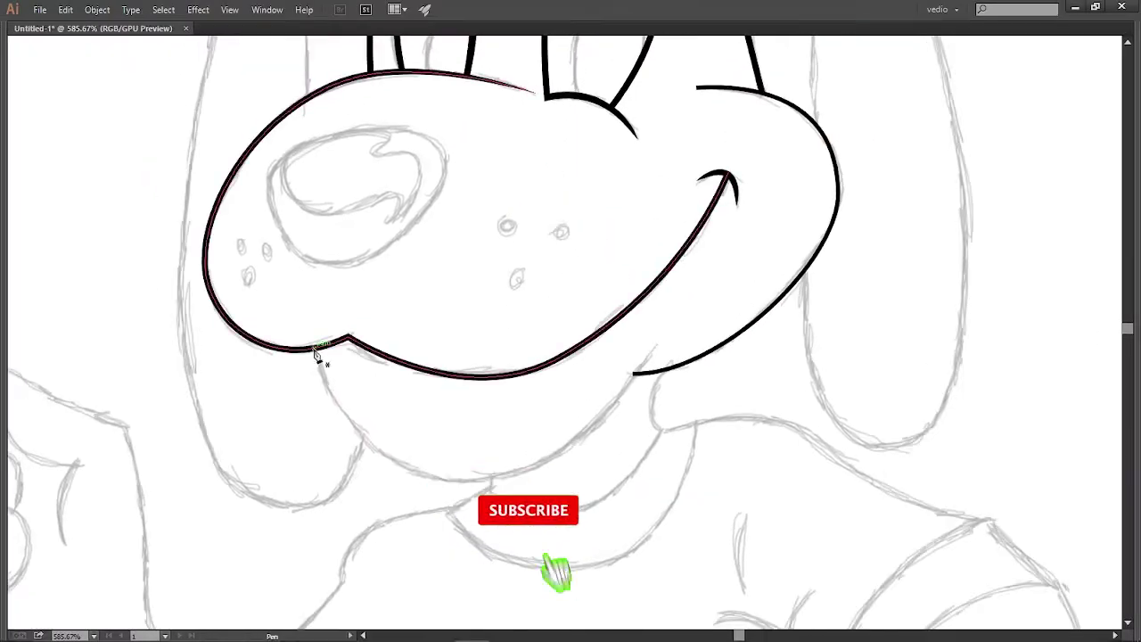
- Trace the chin and the left inner ear, then the remaining ears, pupils, nose, arms, shirt, legs and tail
{"action": "left_click_drag", "start_coordinate": [534, 392], "coordinate": [539, 393]}
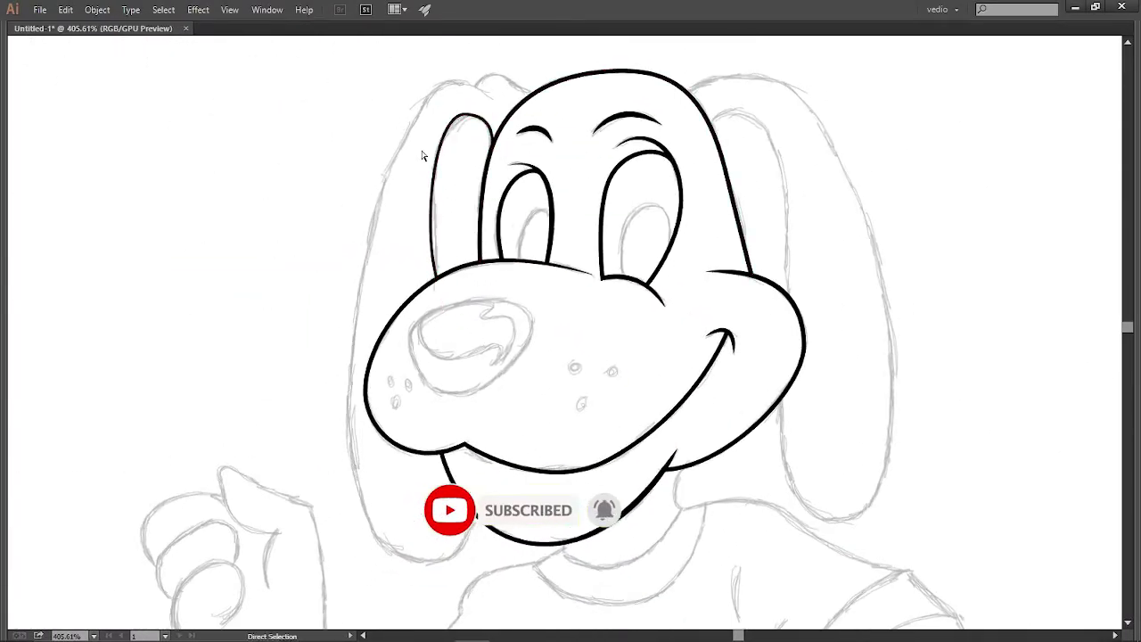
{"action": "key", "text": "Tab"}
{"action": "left_click_drag", "start_coordinate": [584, 119], "coordinate": [584, 119]}
{"action": "key", "text": "p"}
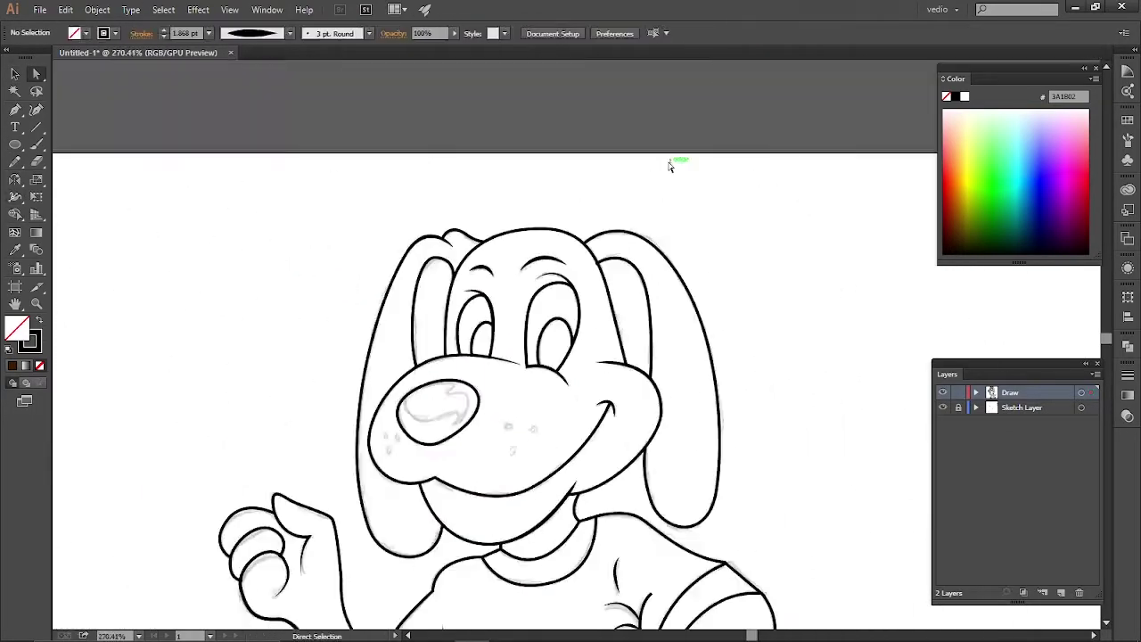
- Select all the dog's outlines and expand their appearance so the brushed and tapered strokes become paths
{"action": "key", "text": "ctrl+0"}
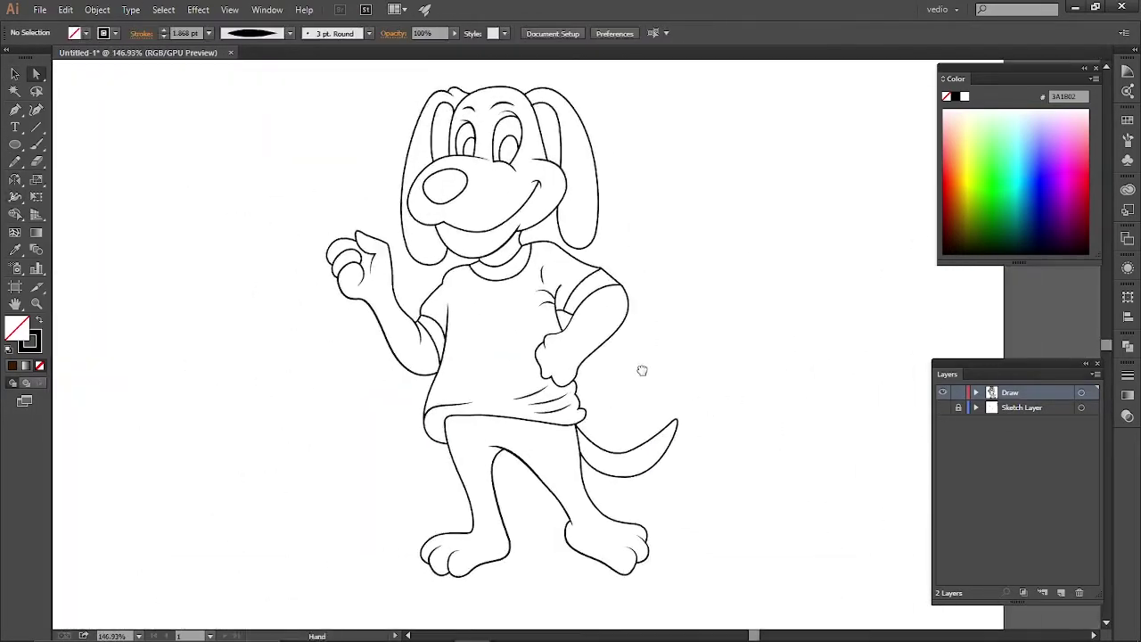
{"action": "key", "text": "ctrl+a"}
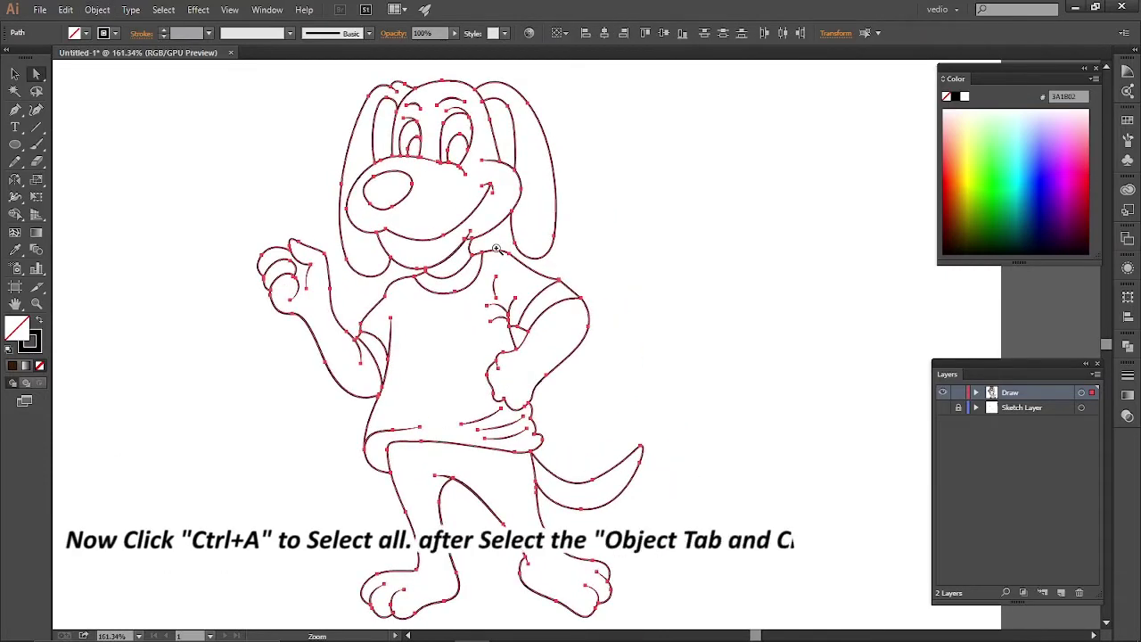
{"action": "left_click", "coordinate": [97, 10]}
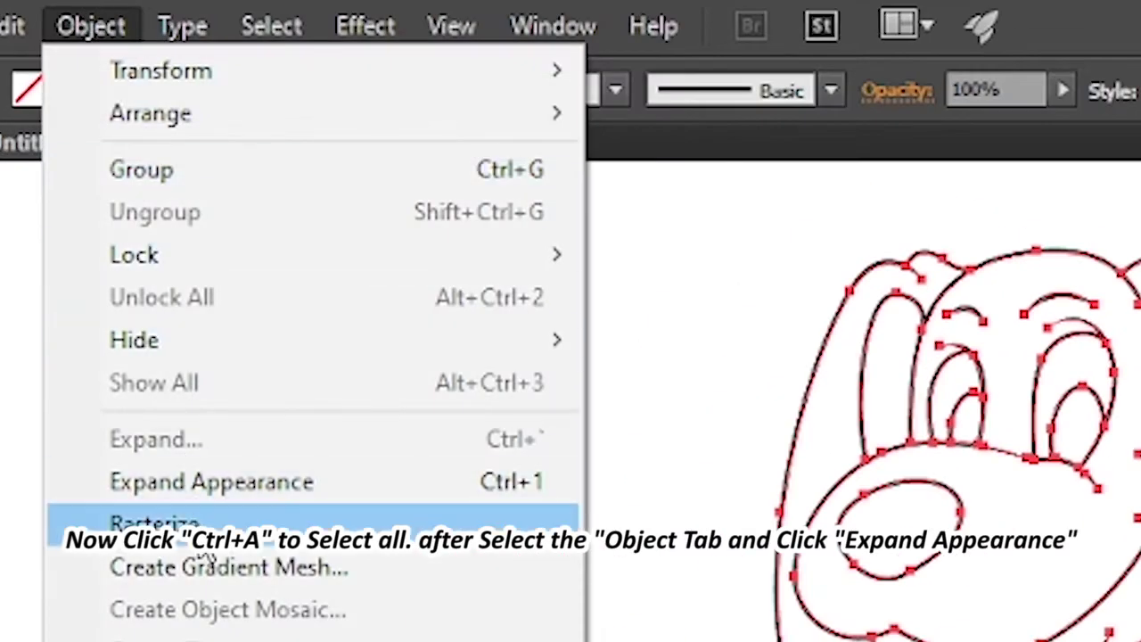
{"action": "left_click", "coordinate": [322, 499]}
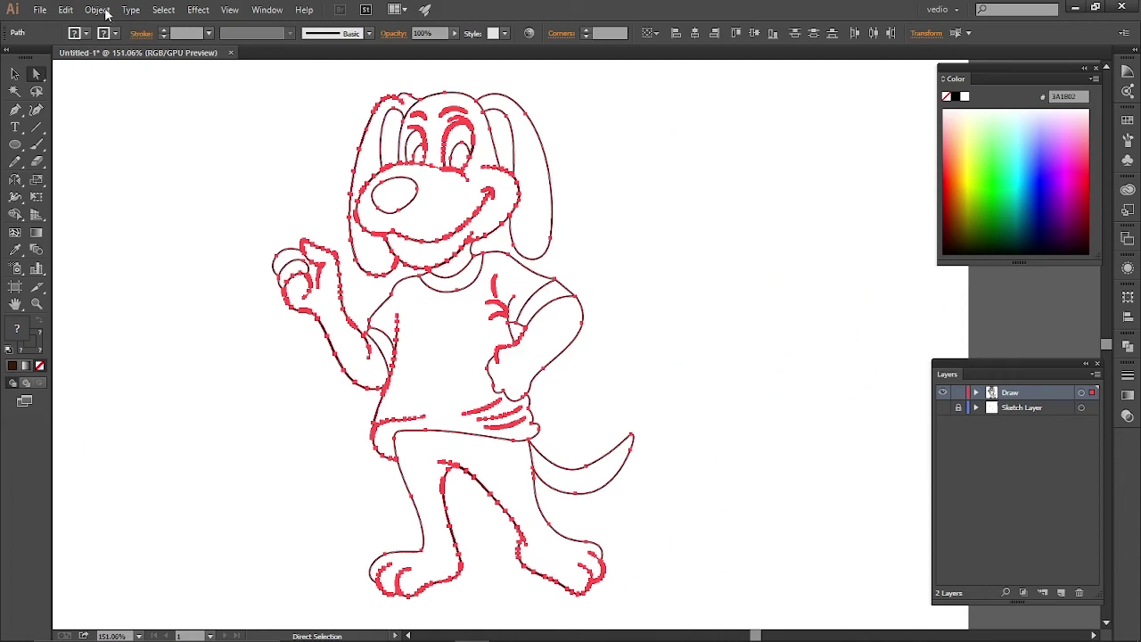
- Expand the selected outlines with both Fill and Stroke enabled, and deselect the artwork
{"action": "left_click", "coordinate": [98, 10]}
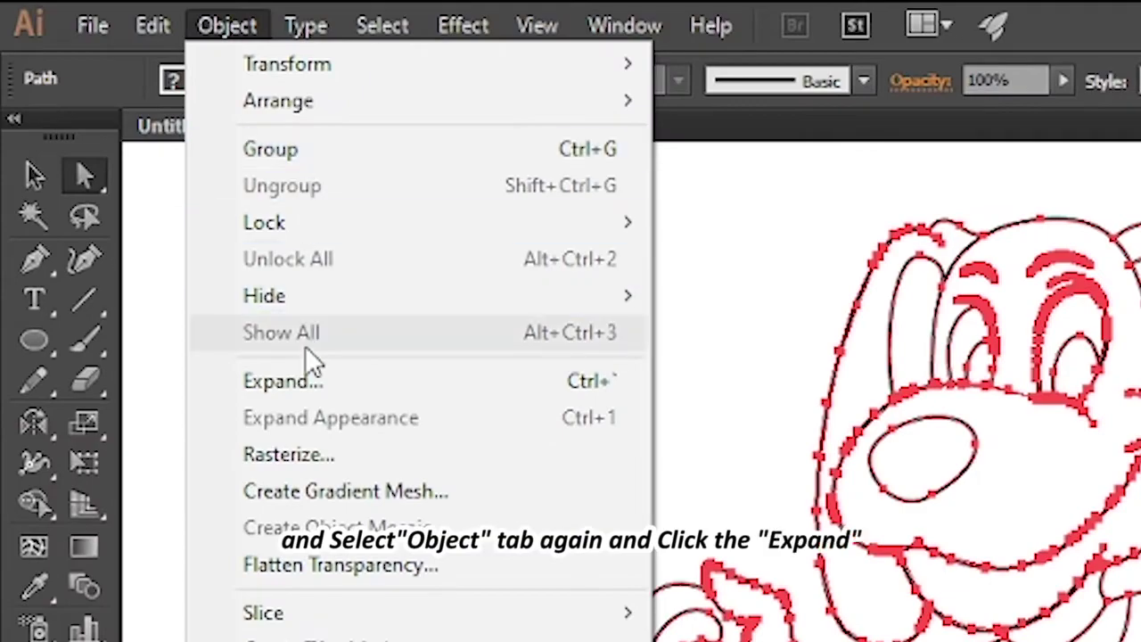
{"action": "left_click", "coordinate": [331, 377]}
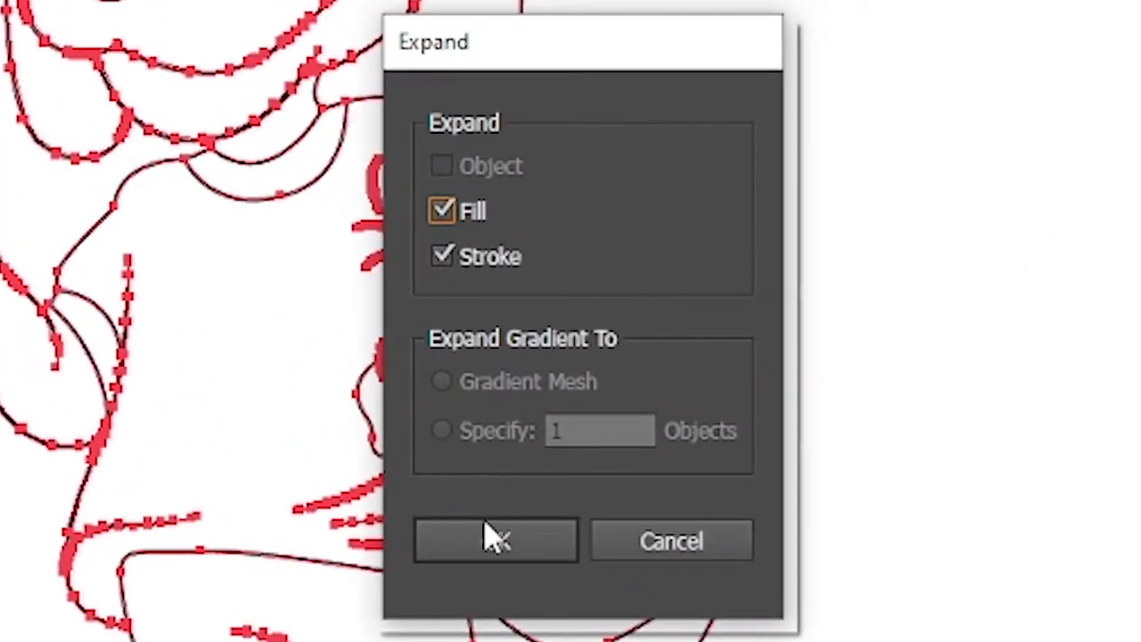
{"action": "left_click", "coordinate": [492, 537]}
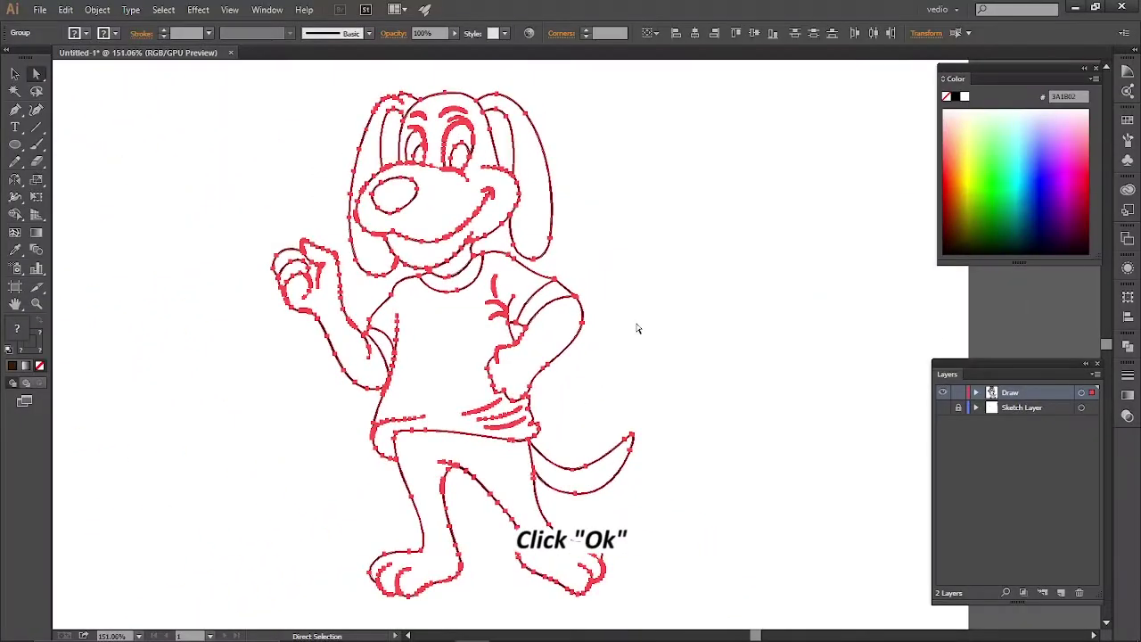
{"action": "left_click", "coordinate": [636, 326]}
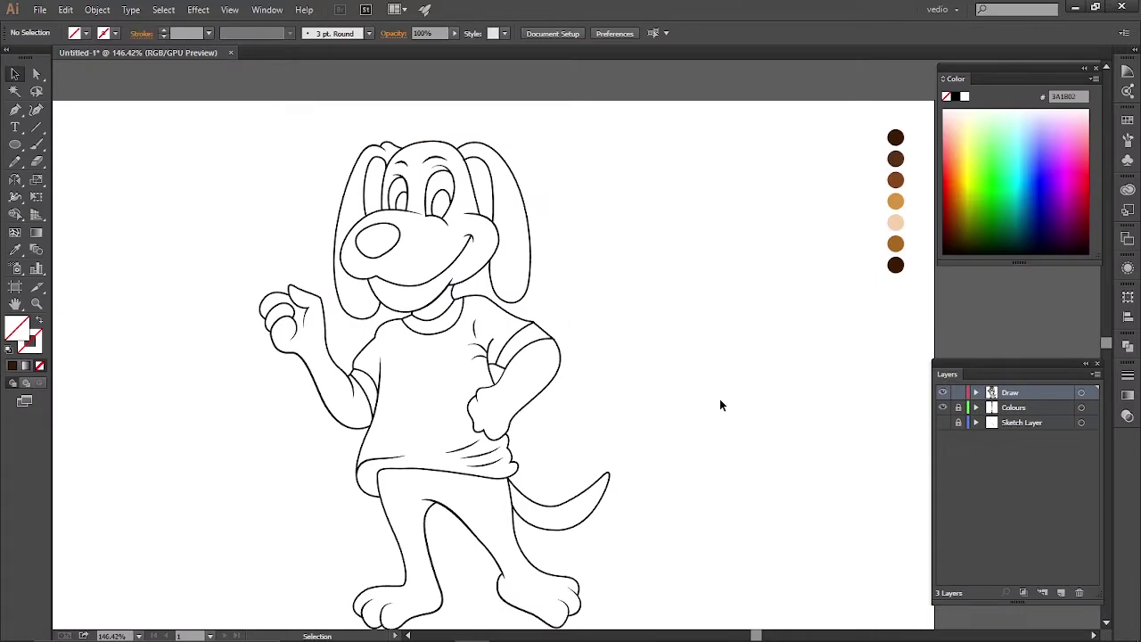
- Select all the outlines, sample the tan swatch D49544 and build the dog's skin colour shapes with the Shape Builder tool
{"action": "scroll", "coordinate": [721, 405], "scroll_direction": "down", "scroll_amount": 3}
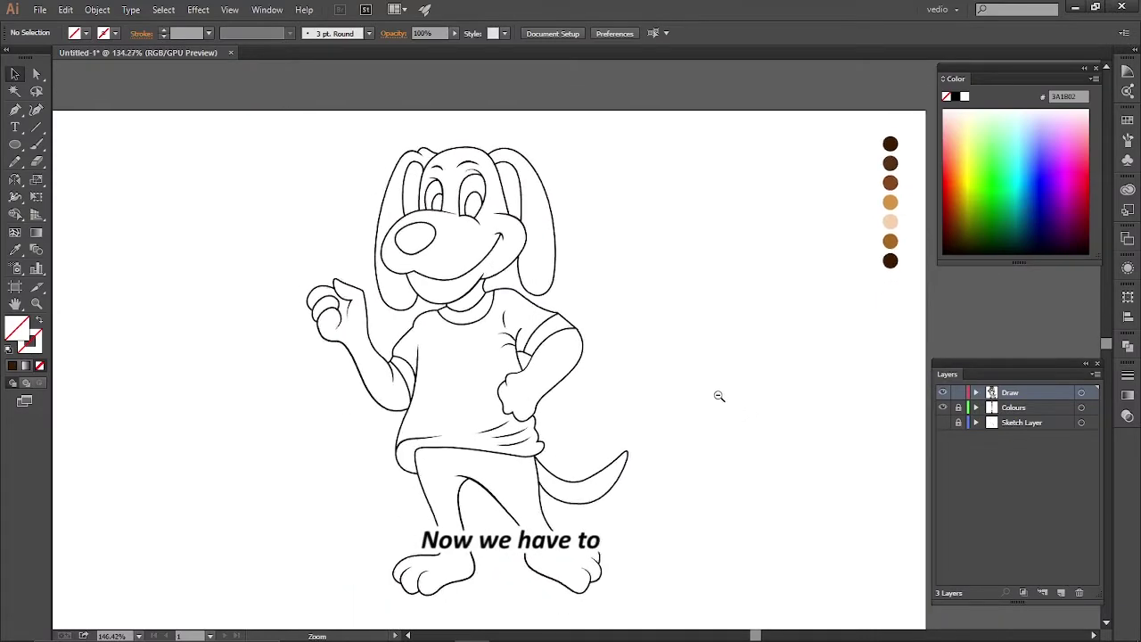
{"action": "left_click_drag", "start_coordinate": [413, 288], "coordinate": [356, 292]}
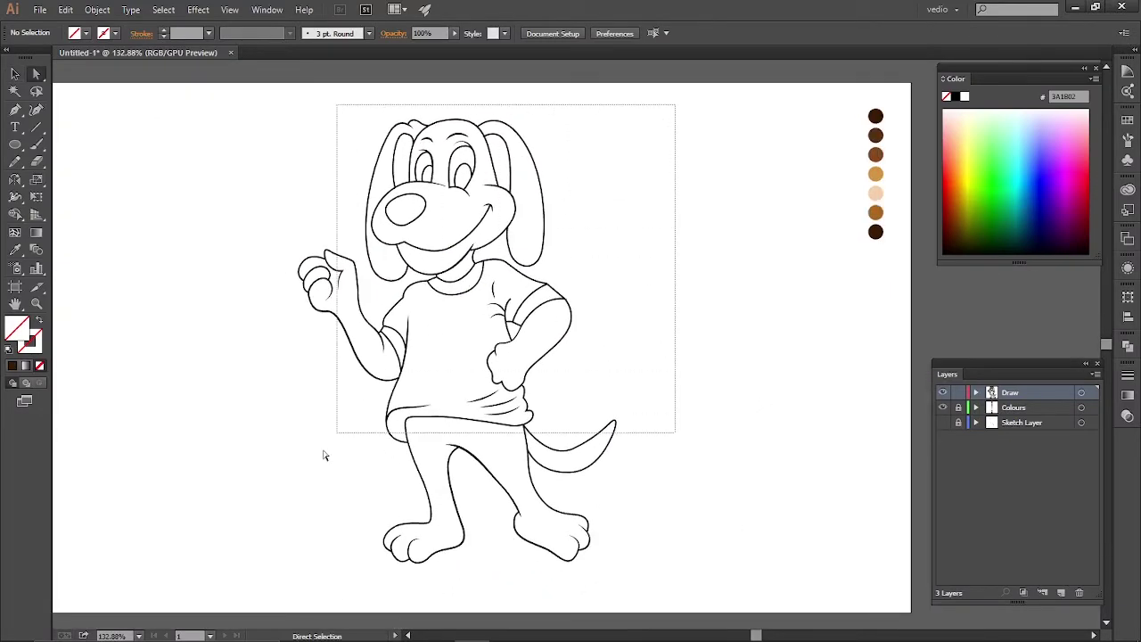
{"action": "key", "text": "ctrl+a"}
{"action": "left_click_drag", "start_coordinate": [339, 415], "coordinate": [362, 401]}
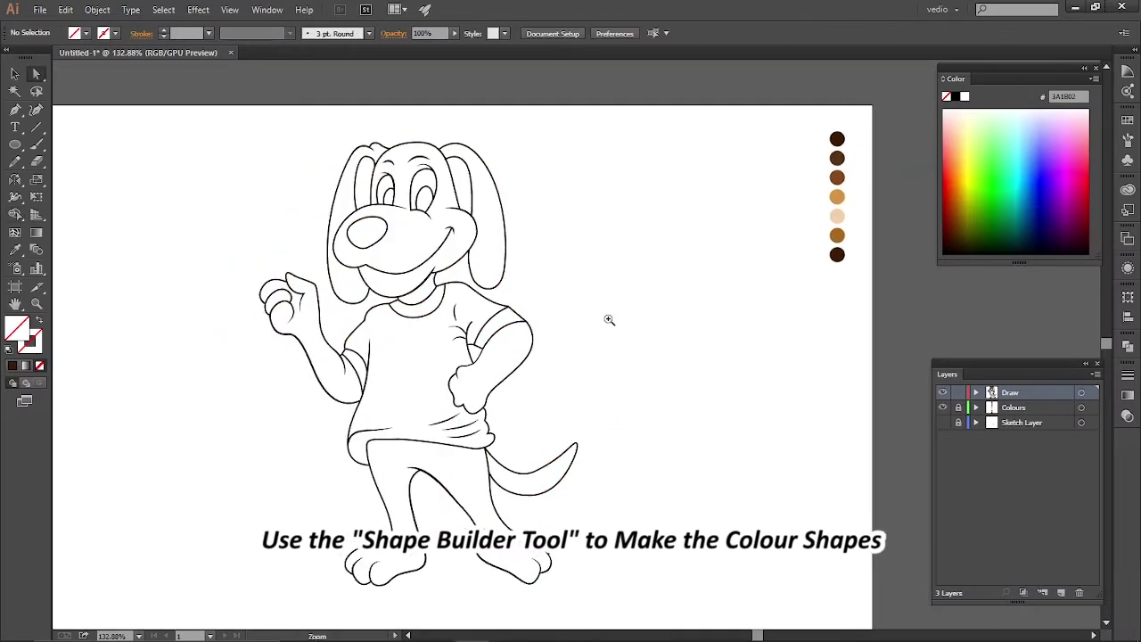
{"action": "key", "text": "i"}
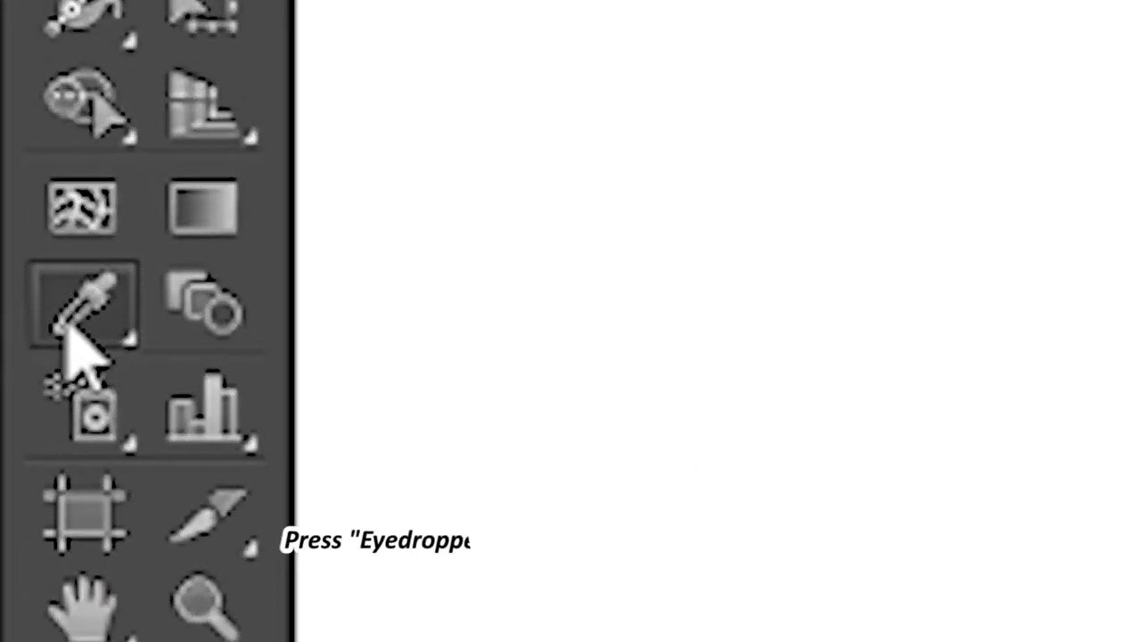
{"action": "left_click", "coordinate": [15, 249]}
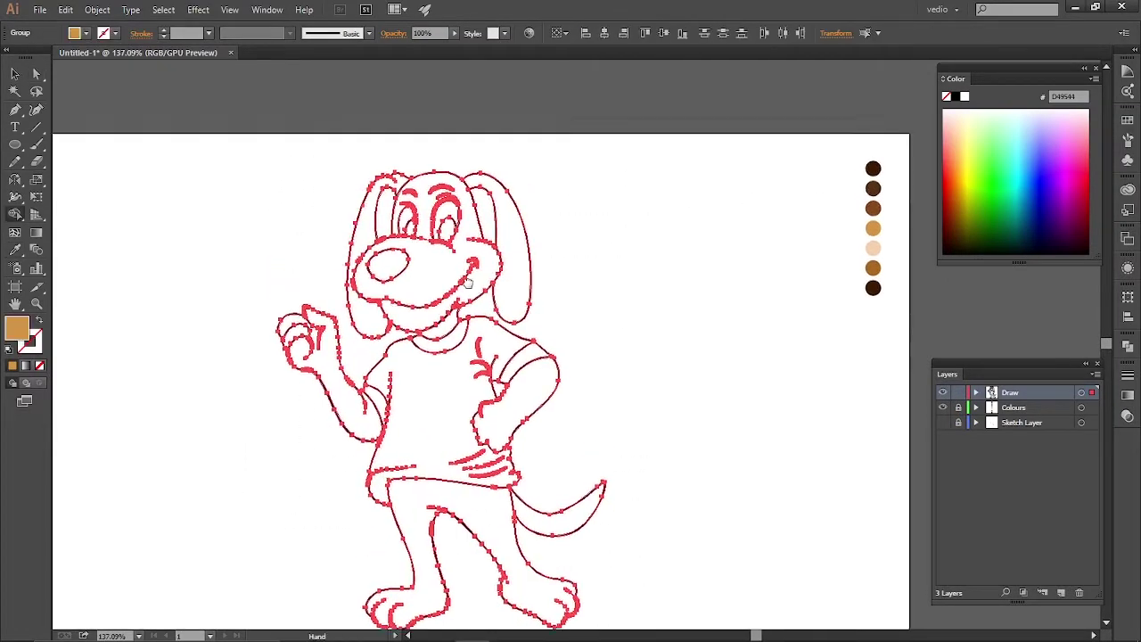
{"action": "left_click", "coordinate": [522, 395]}
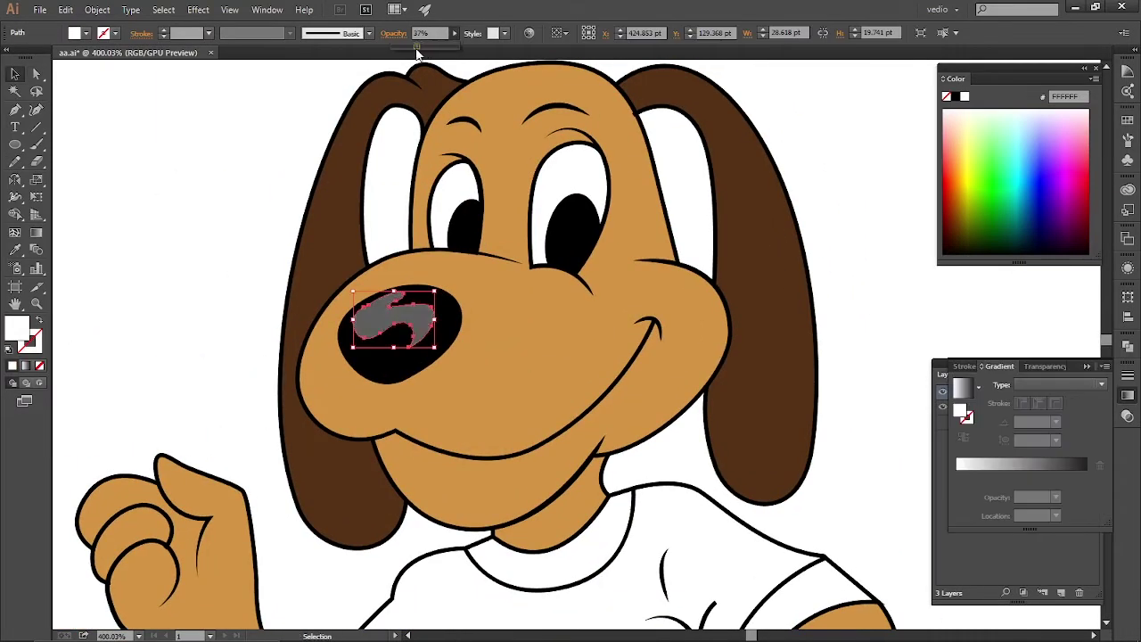
- Shade the muzzle and the area beneath the mouth with a brown gradient fading to transparent
{"action": "left_click", "coordinate": [1087, 470]}
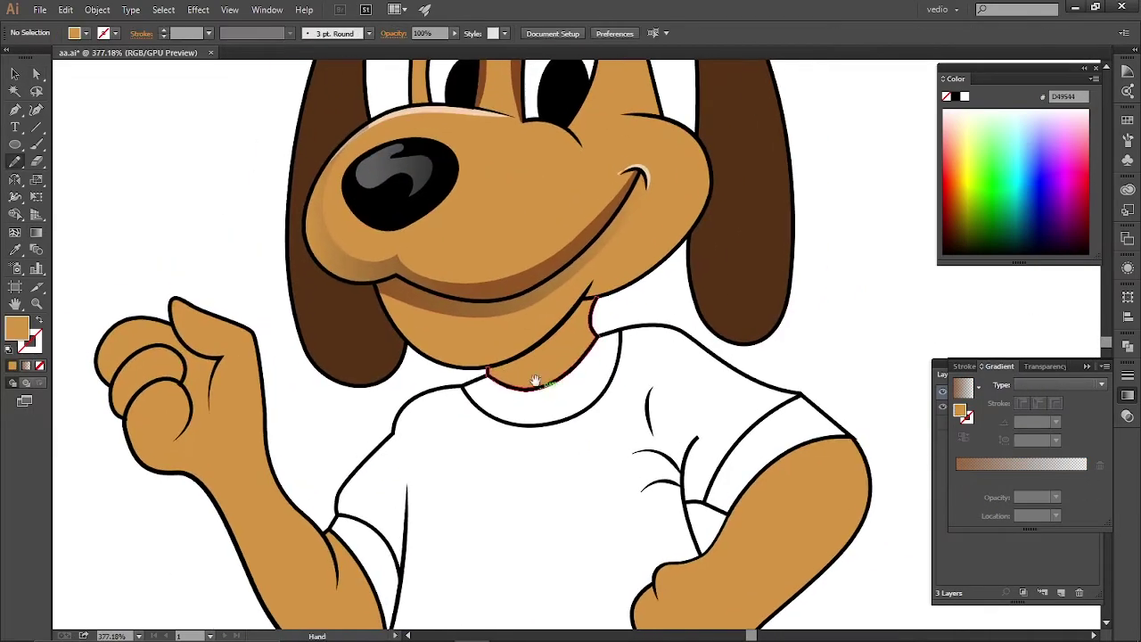
{"action": "left_click_drag", "start_coordinate": [534, 381], "coordinate": [481, 375]}
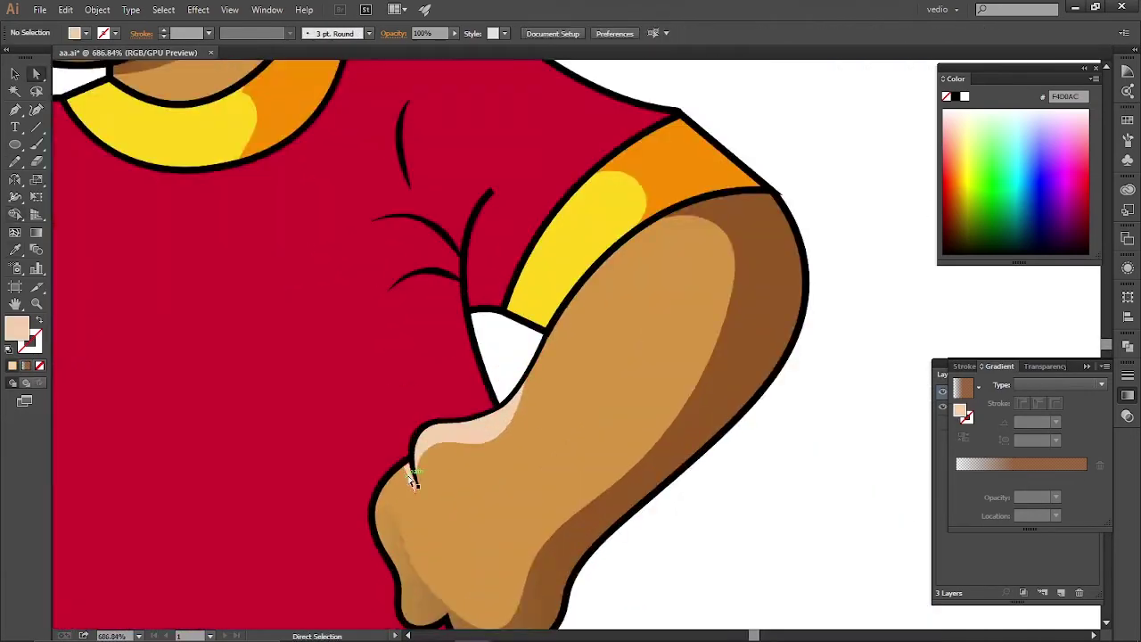
- Draw dark red A00707 shadows on the shirt's sleeve above the bent arm, its side and hem, trimming the excess with Shape Builder
{"action": "left_click", "coordinate": [497, 274], "text": "alt"}
{"action": "left_click", "coordinate": [497, 275]}
{"action": "key", "text": "n"}
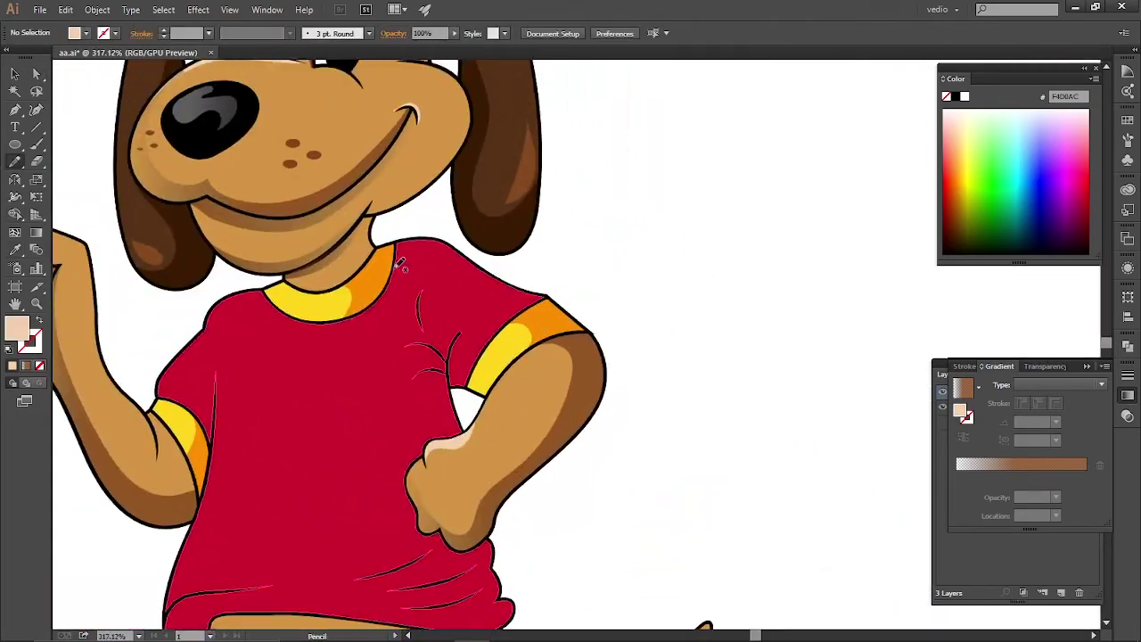
{"action": "left_click_drag", "start_coordinate": [511, 301], "coordinate": [512, 308]}
{"action": "double_click", "coordinate": [17, 328]}
{"action": "left_click", "coordinate": [720, 342]}
{"action": "left_click", "coordinate": [874, 301]}
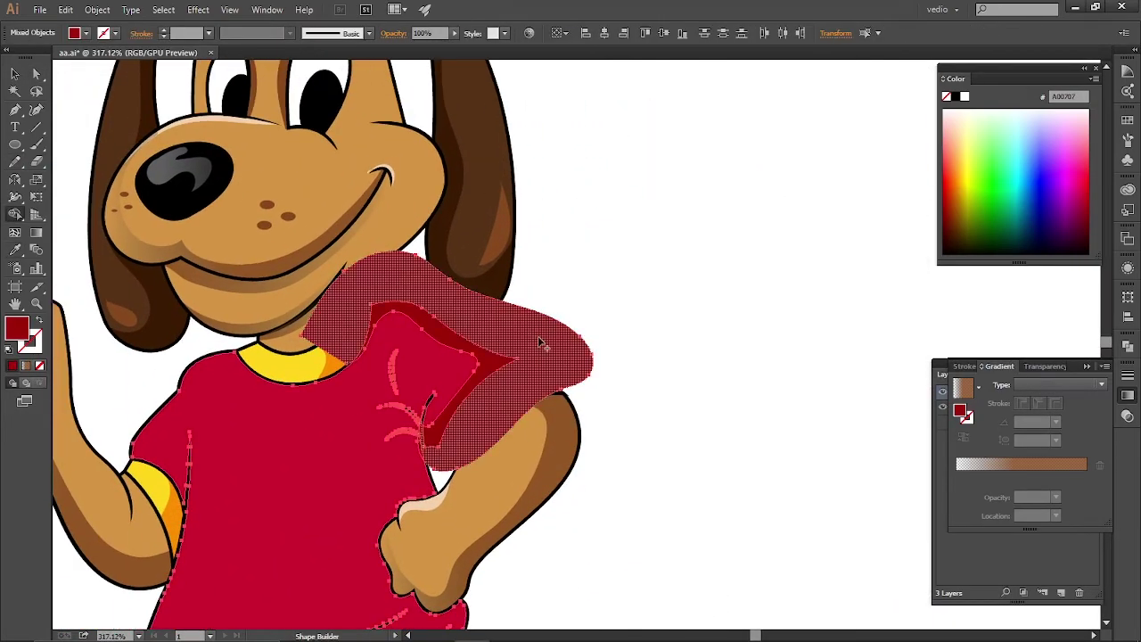
{"action": "left_click_drag", "start_coordinate": [390, 398], "coordinate": [579, 337]}
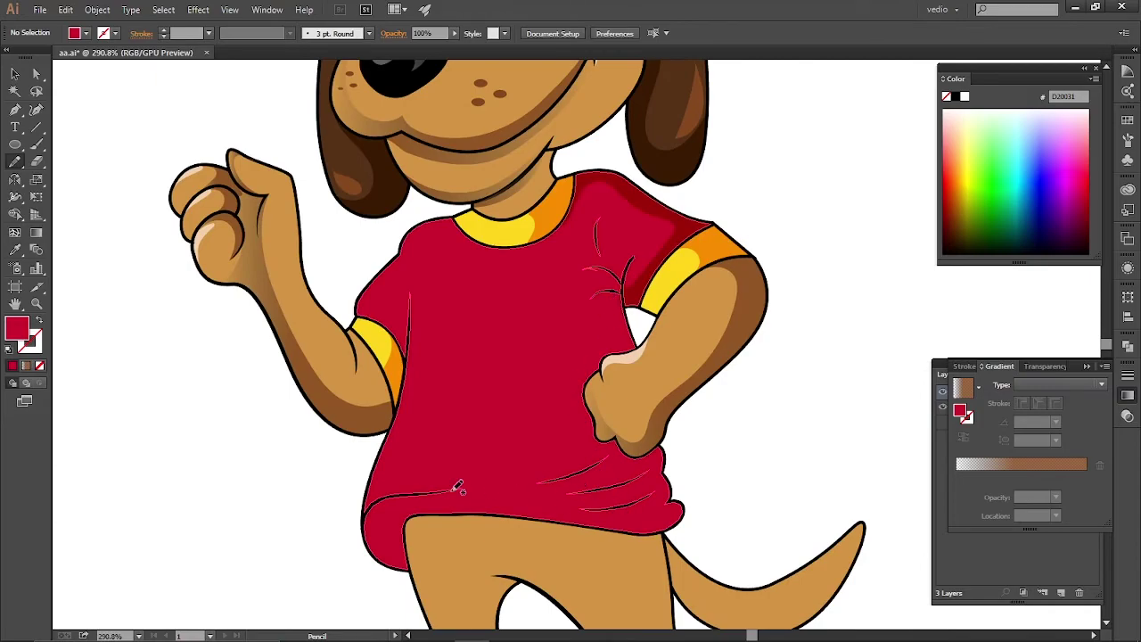
{"action": "left_click_drag", "start_coordinate": [688, 380], "coordinate": [624, 499]}
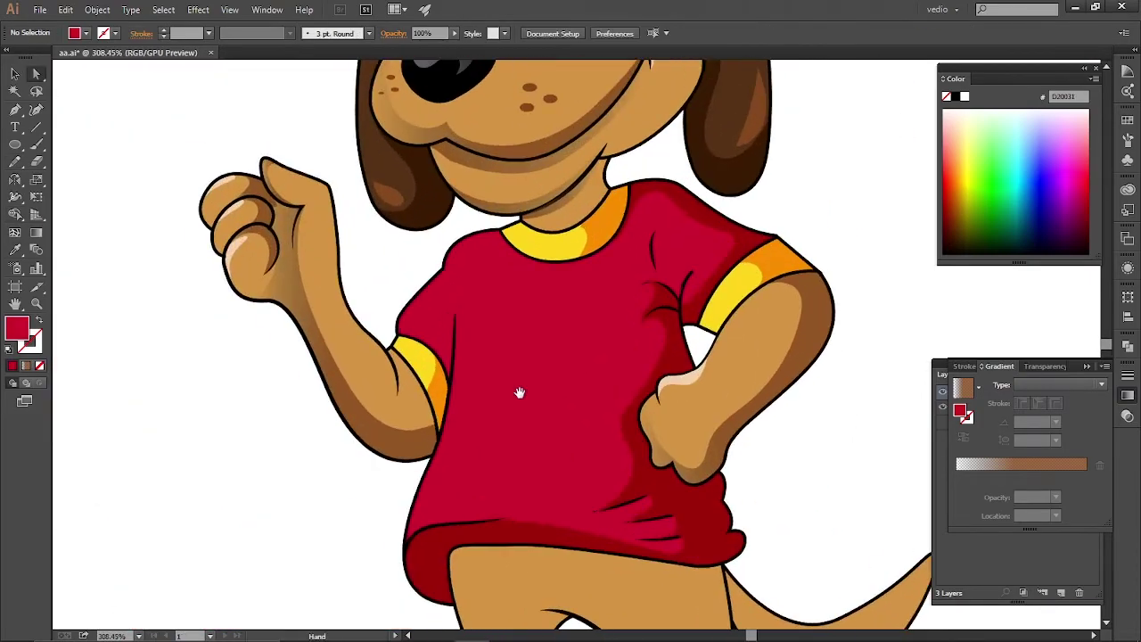
- Recolour the main area of the shirt to the brighter red E00000
{"action": "key", "text": "a"}
{"action": "scroll", "coordinate": [548, 392], "scroll_direction": "up", "scroll_amount": 3}
{"action": "double_click", "coordinate": [17, 328]}
{"action": "left_click", "coordinate": [876, 300]}
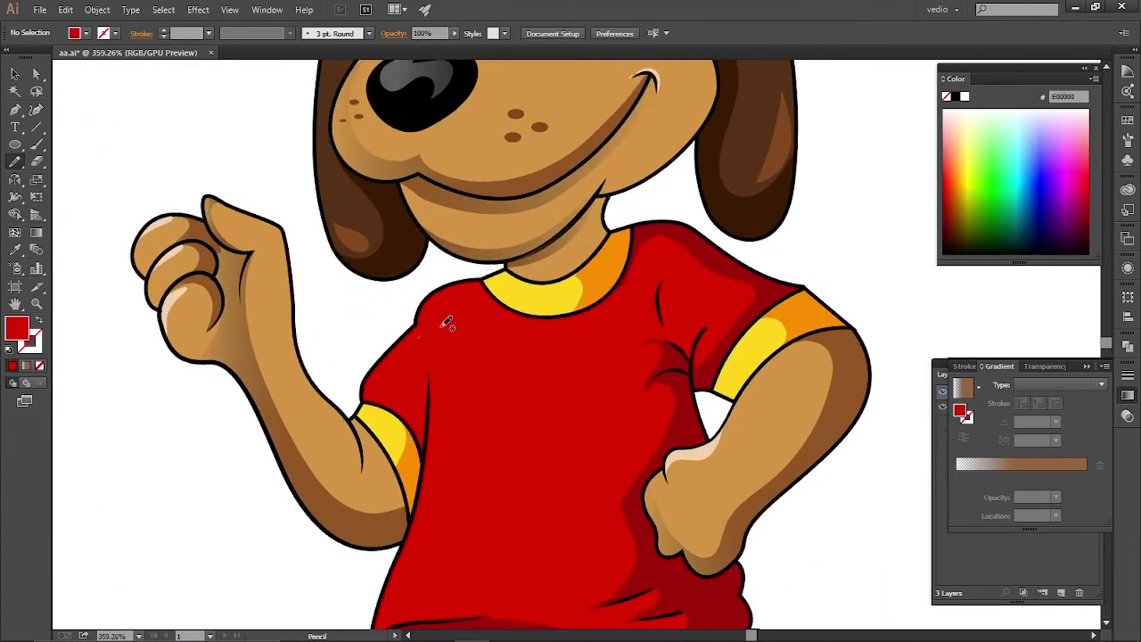
- Draw light red FF4D4D highlights on the shirt's shoulder beside the raised arm and above the hem on the same side
{"action": "left_click_drag", "start_coordinate": [415, 338], "coordinate": [504, 326]}
{"action": "double_click", "coordinate": [16, 328]}
{"action": "key", "text": "Return"}
{"action": "scroll", "coordinate": [552, 423], "scroll_direction": "down", "scroll_amount": 3}
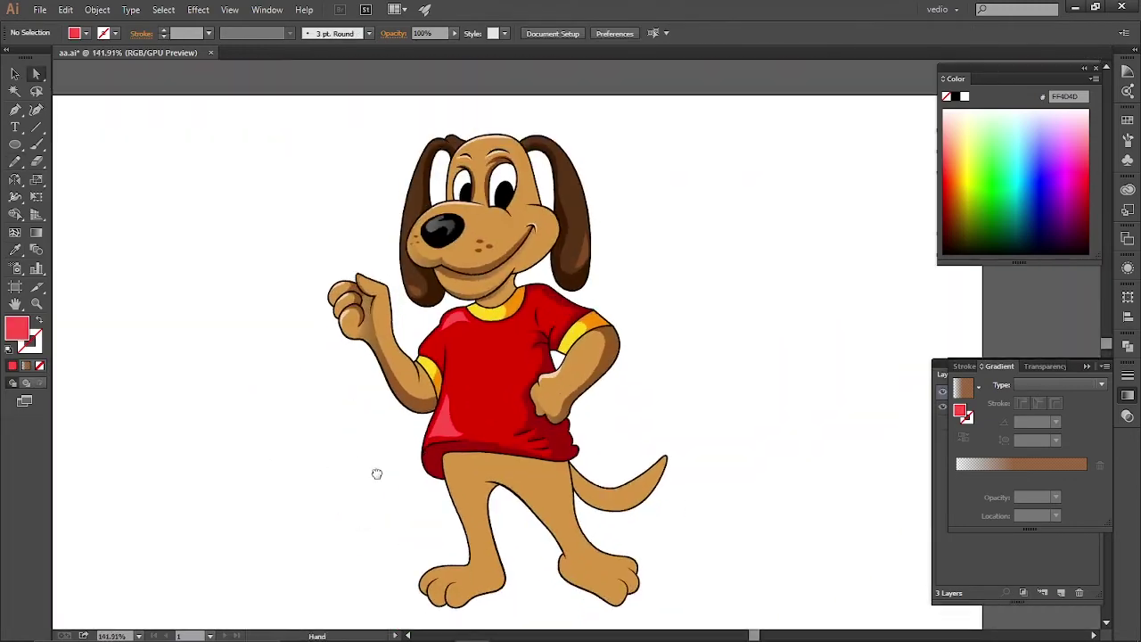
- Draw brown shadow shapes along the leg nearest the tail and along the other leg's inner edge with the Pencil tool
{"action": "scroll", "coordinate": [432, 427], "scroll_direction": "up", "scroll_amount": 3}
{"action": "scroll", "coordinate": [452, 438], "scroll_direction": "down", "scroll_amount": 1}
{"action": "key", "text": "n"}
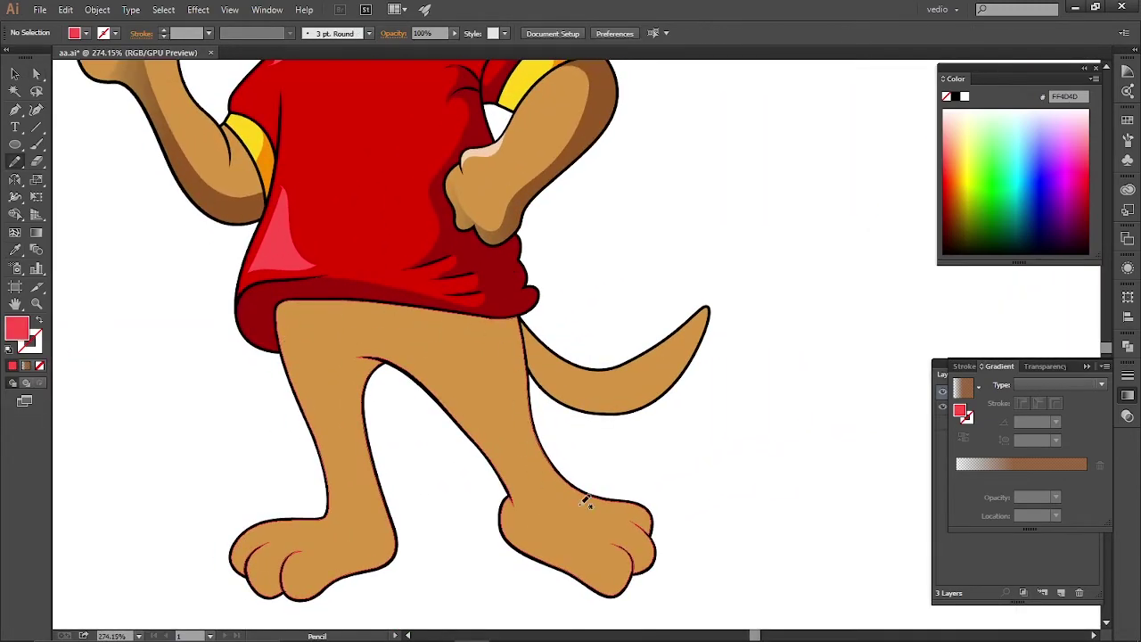
{"action": "mouse_move", "coordinate": [586, 501]}
{"action": "left_mouse_down"}
{"action": "mouse_move", "coordinate": [478, 377]}
{"action": "mouse_move", "coordinate": [456, 378]}
{"action": "mouse_move", "coordinate": [477, 401]}
{"action": "left_mouse_up"}
{"action": "key", "text": "period"}
{"action": "scroll", "coordinate": [352, 407], "scroll_direction": "down", "scroll_amount": 3}
{"action": "scroll", "coordinate": [460, 375], "scroll_direction": "up", "scroll_amount": 3}
{"action": "key", "text": "ctrl+shift+a"}
- Add brown gradient shadows to the feet and toes and beneath the shirt hem
{"action": "scroll", "coordinate": [438, 344], "scroll_direction": "down", "scroll_amount": 2}
{"action": "scroll", "coordinate": [460, 275], "scroll_direction": "up", "scroll_amount": 2}
{"action": "key", "text": "n"}
{"action": "key", "text": "ctrl+shift+a"}
{"action": "scroll", "coordinate": [482, 339], "scroll_direction": "up", "scroll_amount": 2}
{"action": "scroll", "coordinate": [509, 288], "scroll_direction": "down", "scroll_amount": 2}
{"action": "key", "text": "n"}
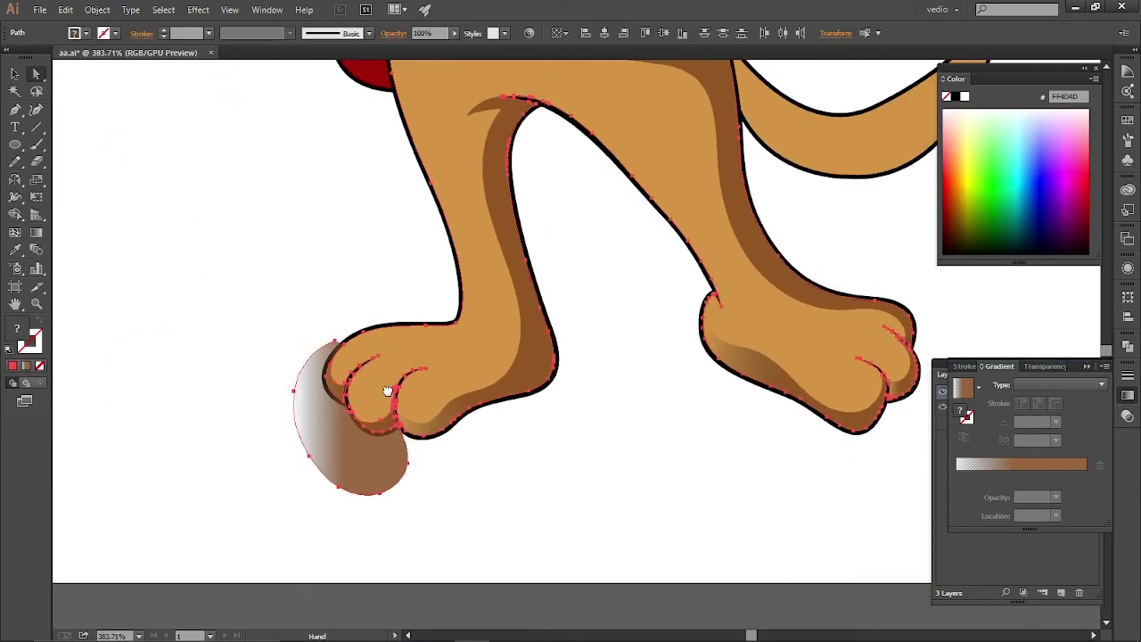
{"action": "left_click_drag", "start_coordinate": [387, 390], "coordinate": [298, 520]}
{"action": "key", "text": "ctrl+shift+a"}
{"action": "key", "text": "n"}
{"action": "scroll", "coordinate": [381, 442], "scroll_direction": "down", "scroll_amount": 3}
- Add pale peach F4D0AC highlights along the front edges of both legs, trimming the excess with Shape Builder
{"action": "left_click_drag", "start_coordinate": [303, 232], "coordinate": [377, 382]}
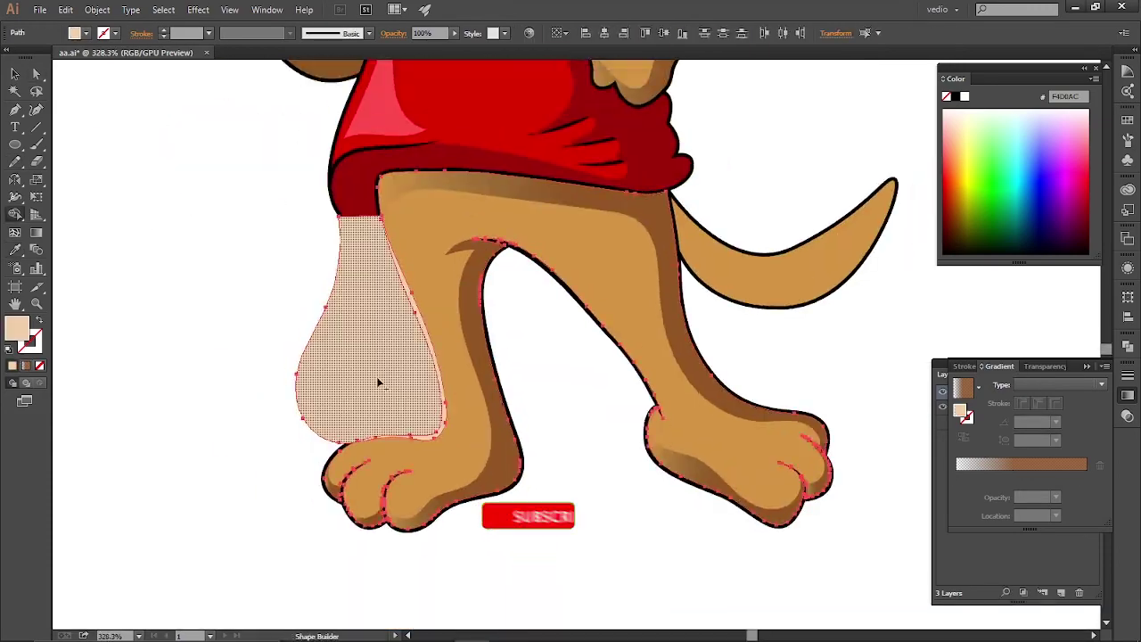
{"action": "key", "text": "ctrl+shift+a"}
{"action": "scroll", "coordinate": [322, 245], "scroll_direction": "up", "scroll_amount": 3}
{"action": "scroll", "coordinate": [376, 344], "scroll_direction": "down", "scroll_amount": 3}
{"action": "scroll", "coordinate": [401, 352], "scroll_direction": "up", "scroll_amount": 4}
{"action": "key", "text": "shift+m"}
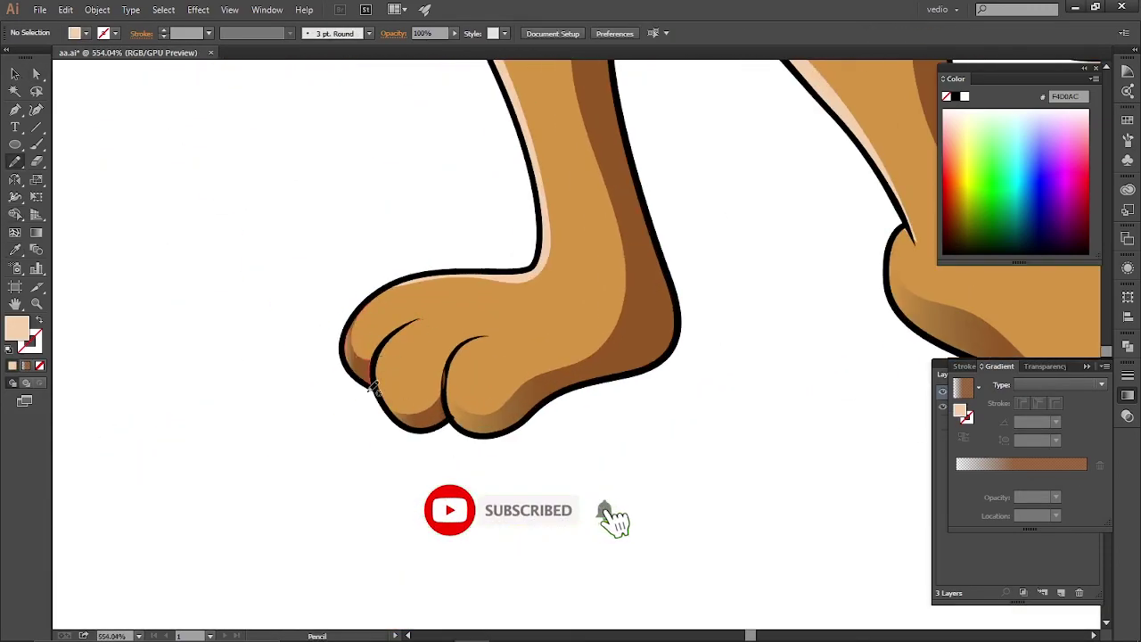
- Add pale peach highlights to the toes and recolour the tail dark brown 563217
{"action": "scroll", "coordinate": [402, 349], "scroll_direction": "right", "scroll_amount": 1}
{"action": "left_click", "coordinate": [373, 403], "text": "ctrl"}
{"action": "scroll", "coordinate": [372, 403], "scroll_direction": "up", "scroll_amount": 3}
{"action": "scroll", "coordinate": [372, 403], "scroll_direction": "down", "scroll_amount": 3}
{"action": "key", "text": "ctrl+shift+a"}
{"action": "key", "text": "n"}
{"action": "scroll", "coordinate": [458, 311], "scroll_direction": "up", "scroll_amount": 3}
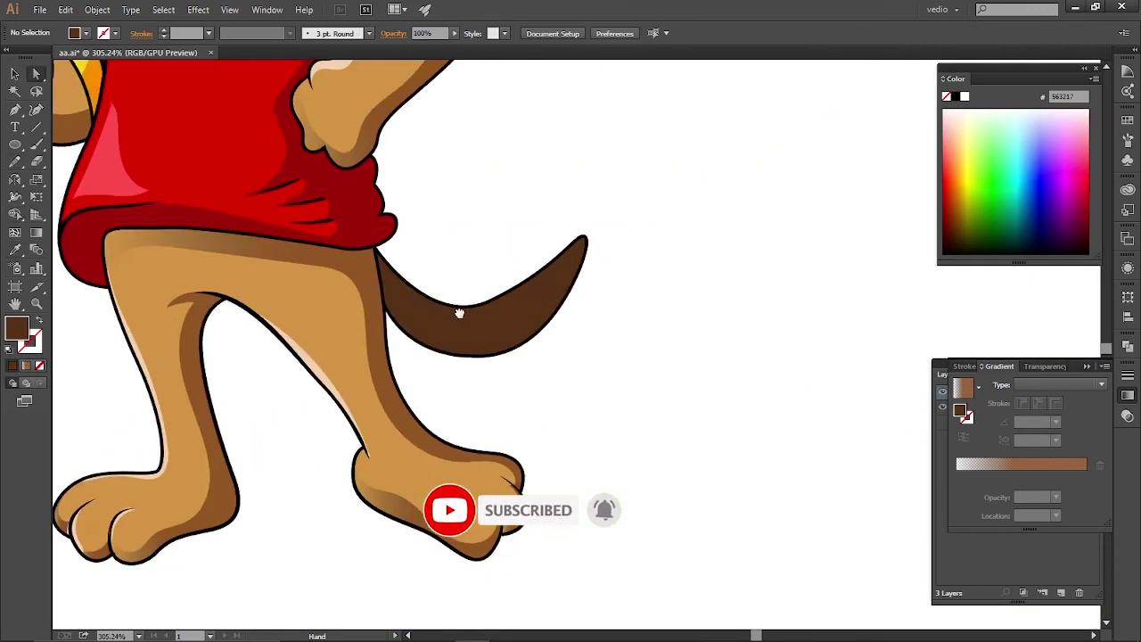
- Shade the tail in darker brown 3A1B02 and hide the panels to show the whole coloured dog
{"action": "scroll", "coordinate": [425, 182], "scroll_direction": "down", "scroll_amount": 4}
{"action": "key", "text": "ctrl+shift+a"}
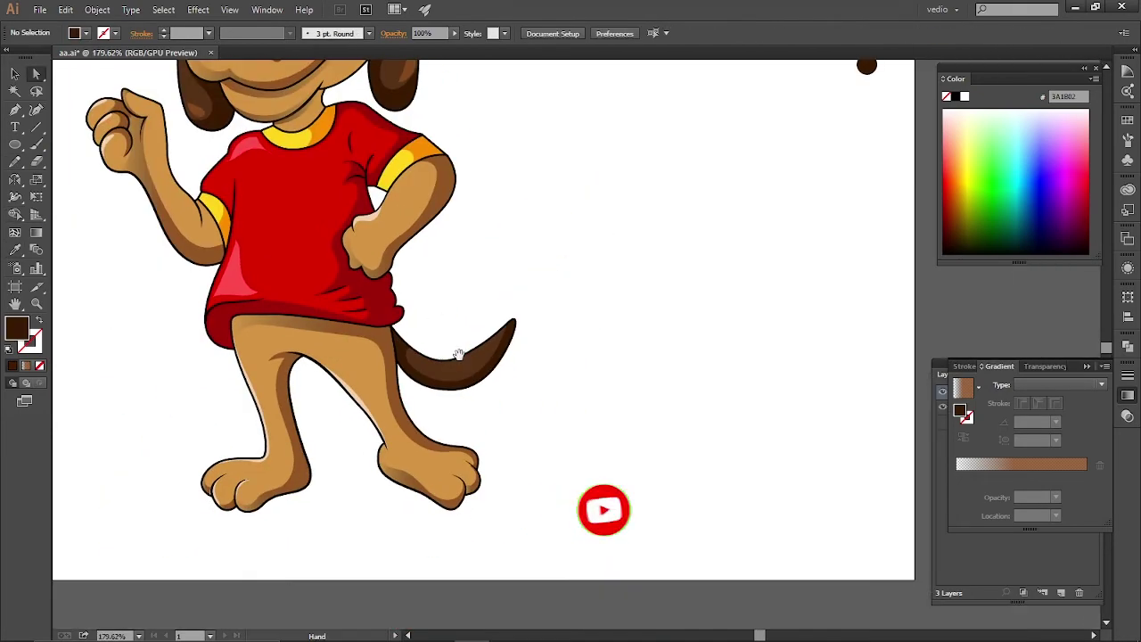
{"action": "key", "text": "a"}
{"action": "key", "text": "Tab"}
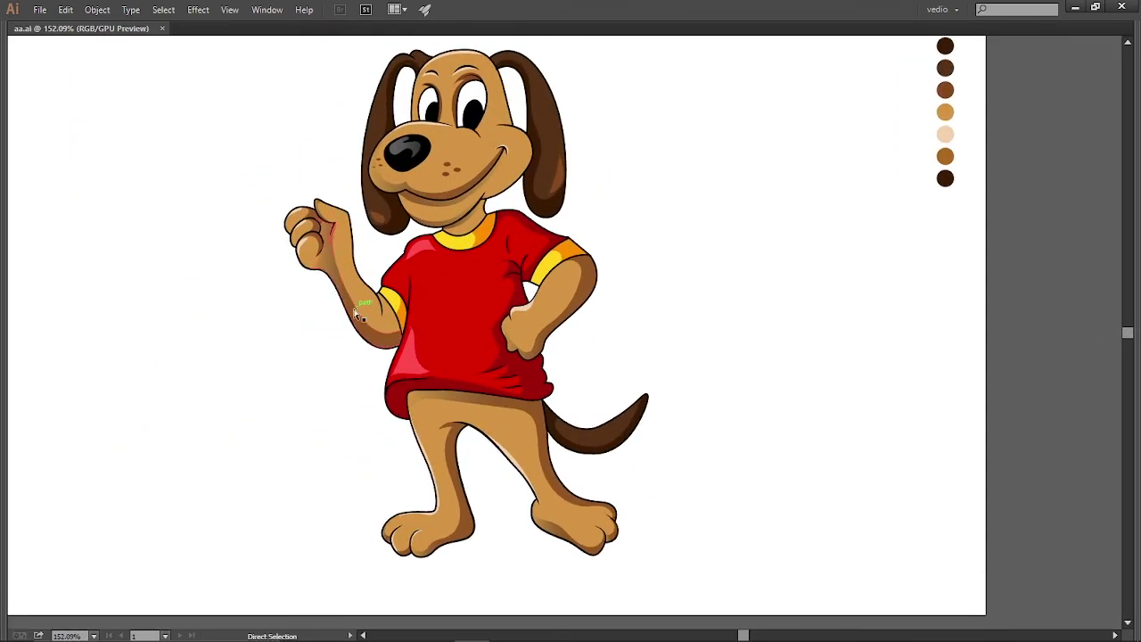